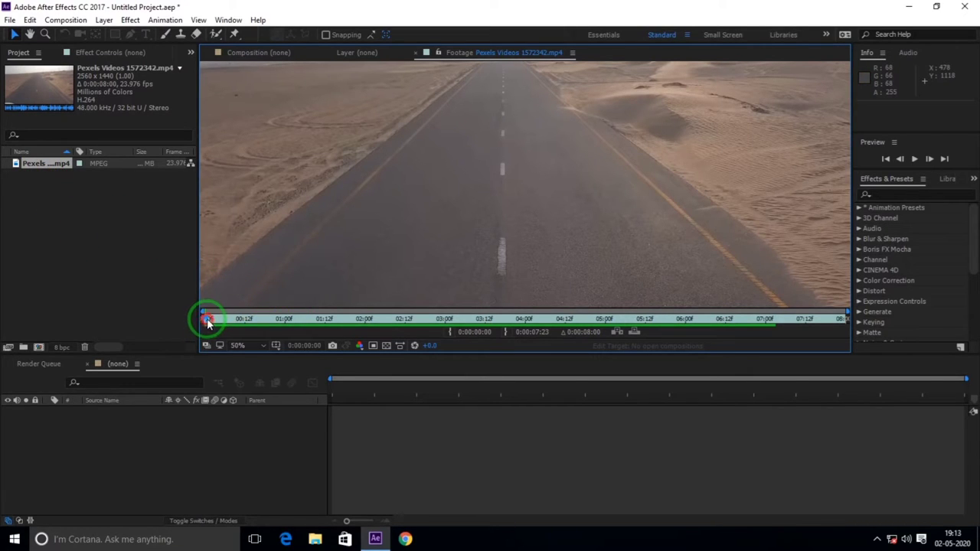
Preview the opening of the Pexels road footage and create a composition from it.
drag(227, 322, 338, 331)
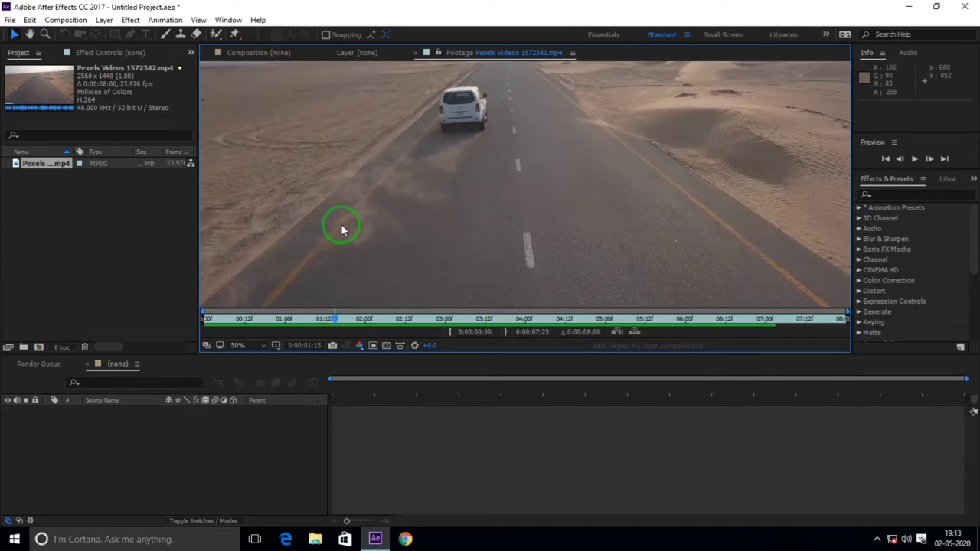
drag(317, 328, 177, 331)
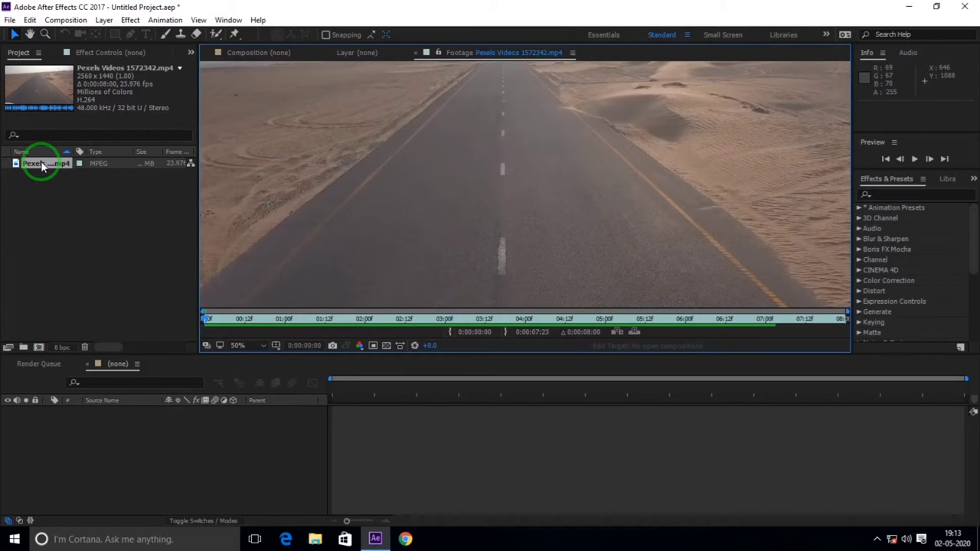
drag(41, 164, 36, 347)
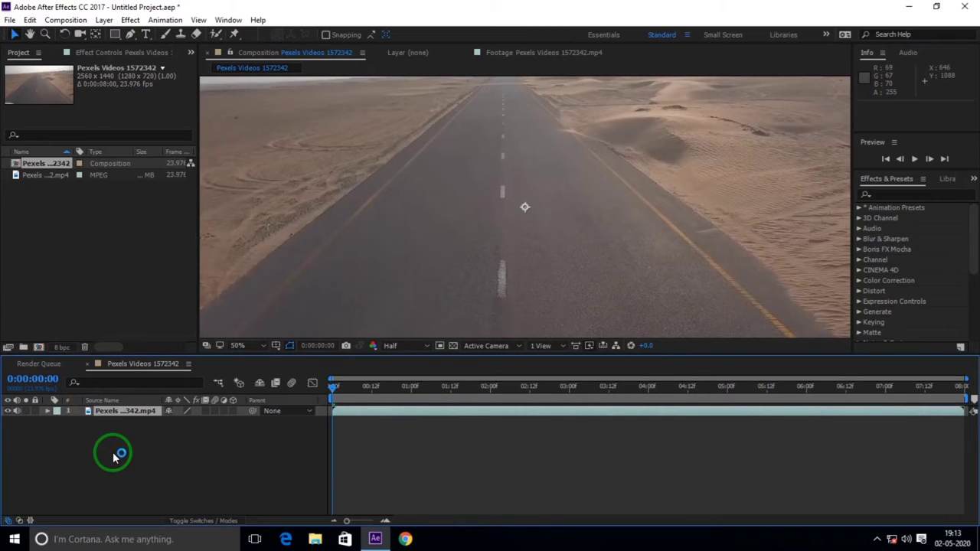
scroll(356, 233, down, 1)
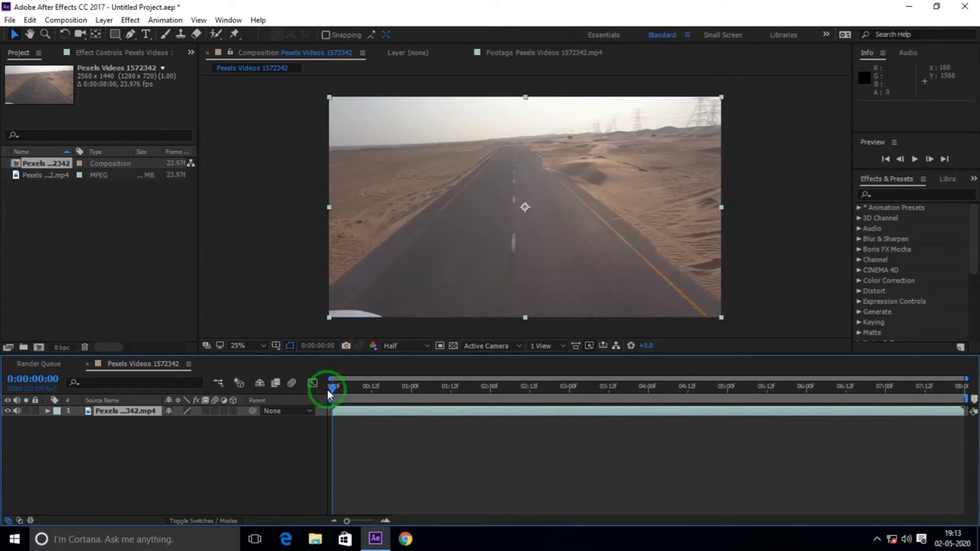
Set the end of the composition's work area at 0:00:02:00.
mouse_move(344, 392)
mouse_down()
mouse_move(307, 391)
mouse_move(335, 401)
mouse_up()
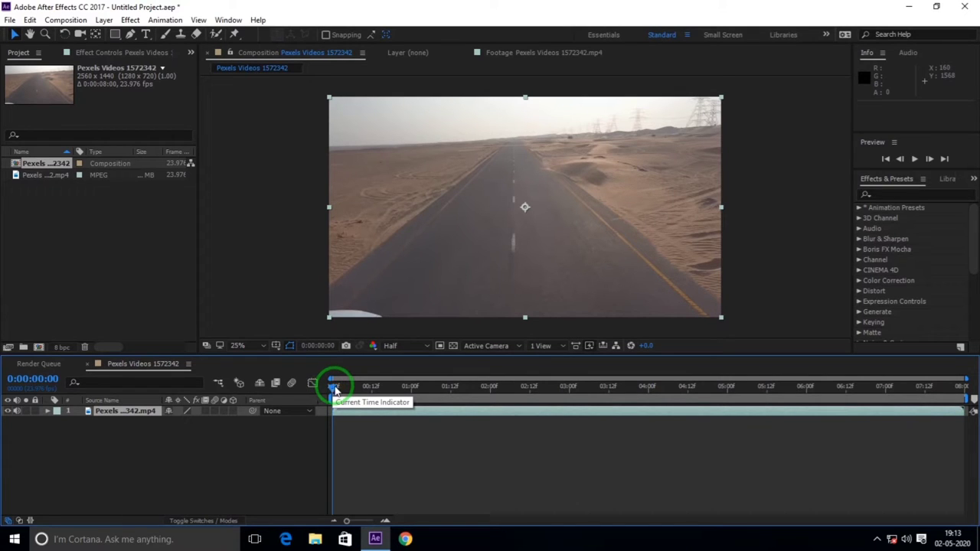
drag(333, 389, 501, 393)
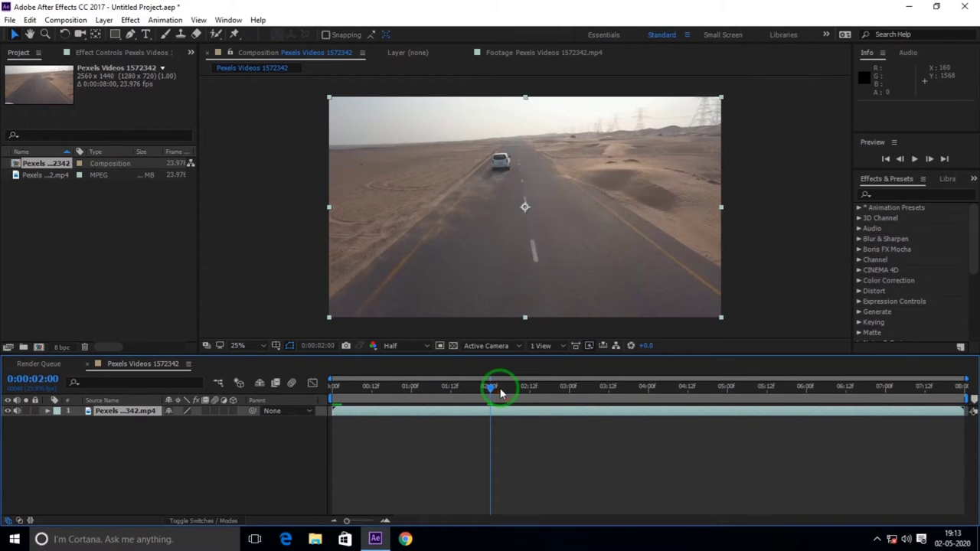
key(n)
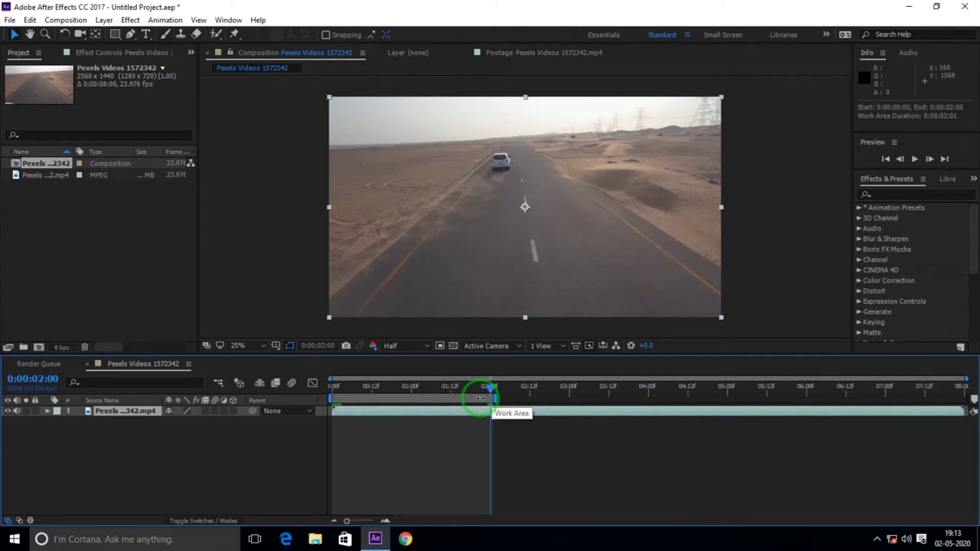
Split the footage layer at 0:00:02:00 and delete the part after the cut.
click(501, 417)
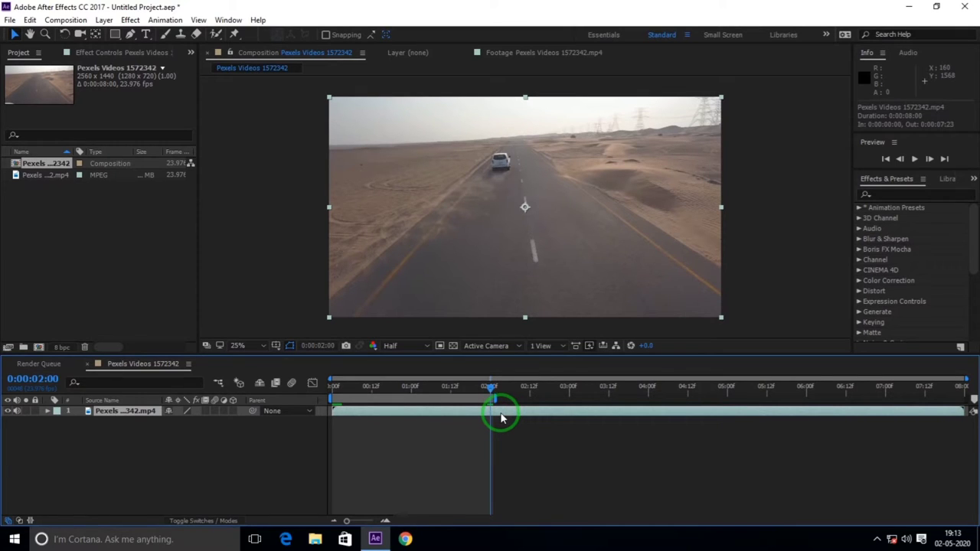
key(ctrl+shift+d)
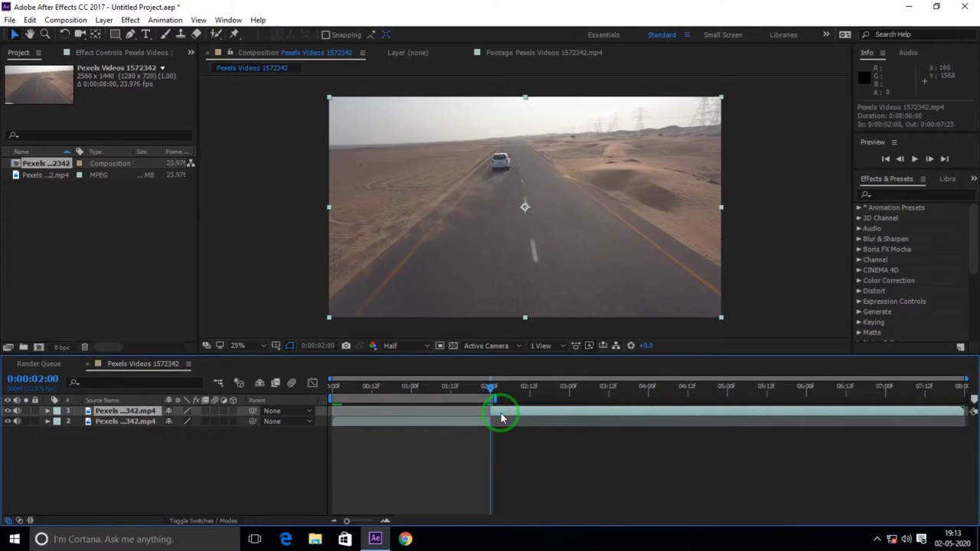
key(Delete)
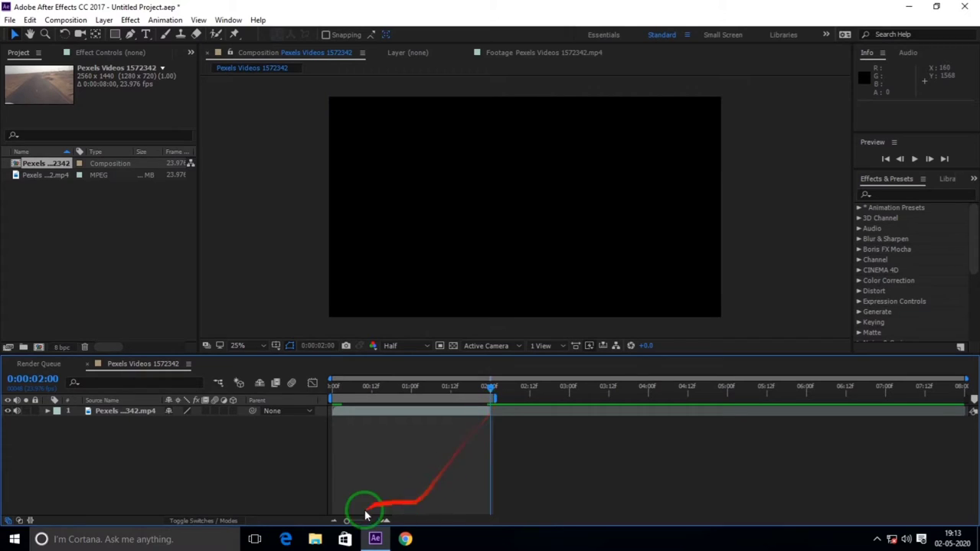
Shorten the work area by one frame to a 0:00:02:00 duration, matching the clip's end, and trim the composition to it.
drag(348, 521, 384, 525)
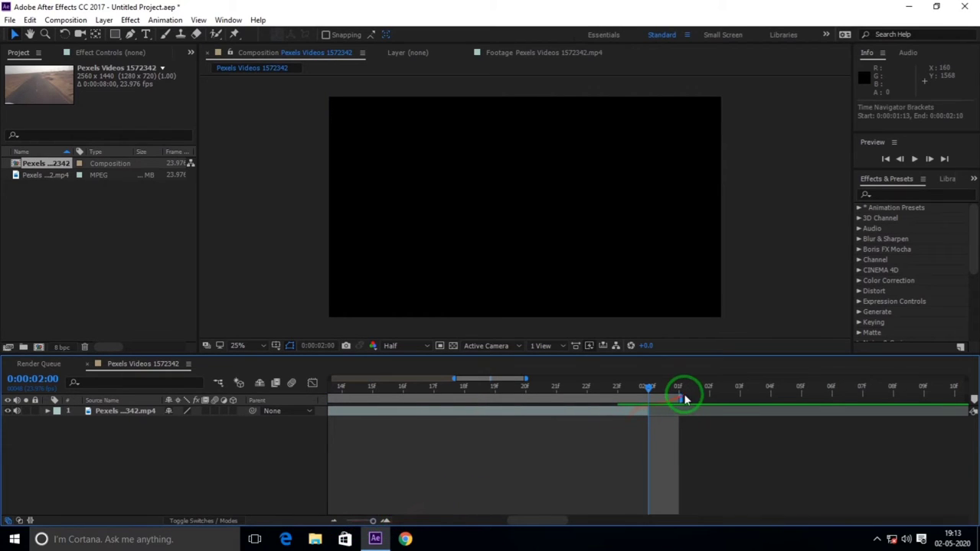
drag(678, 397, 605, 397)
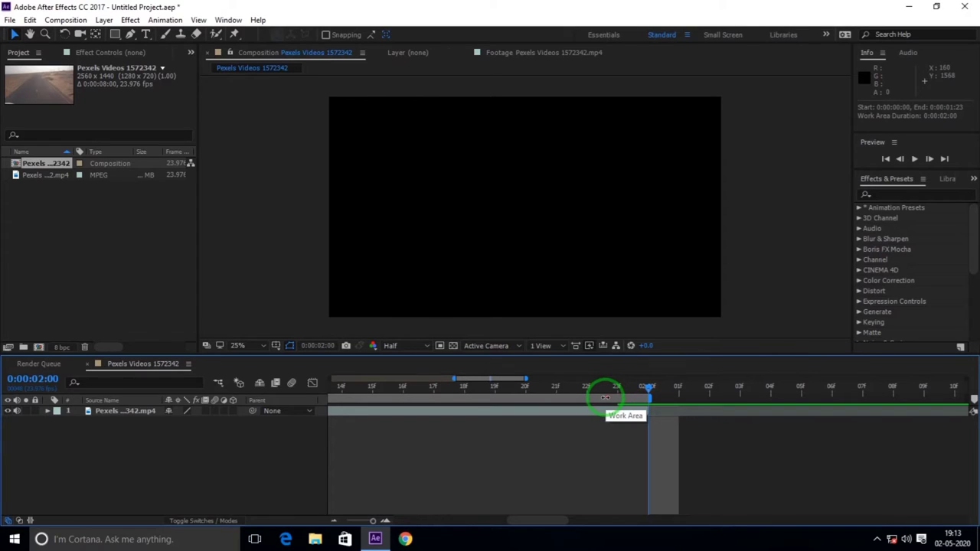
right_click(605, 397)
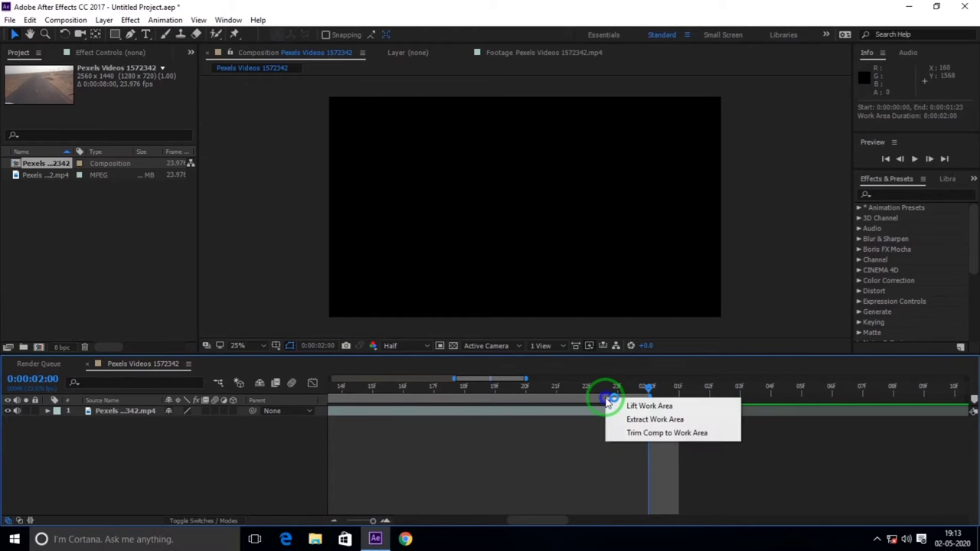
click(649, 433)
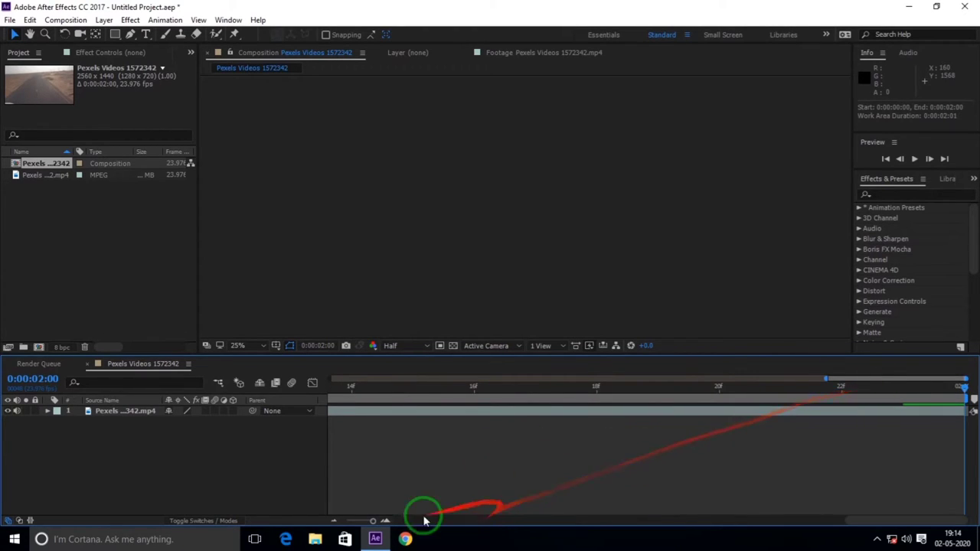
mouse_move(367, 520)
mouse_down()
mouse_move(332, 525)
mouse_move(381, 528)
mouse_move(312, 525)
mouse_up()
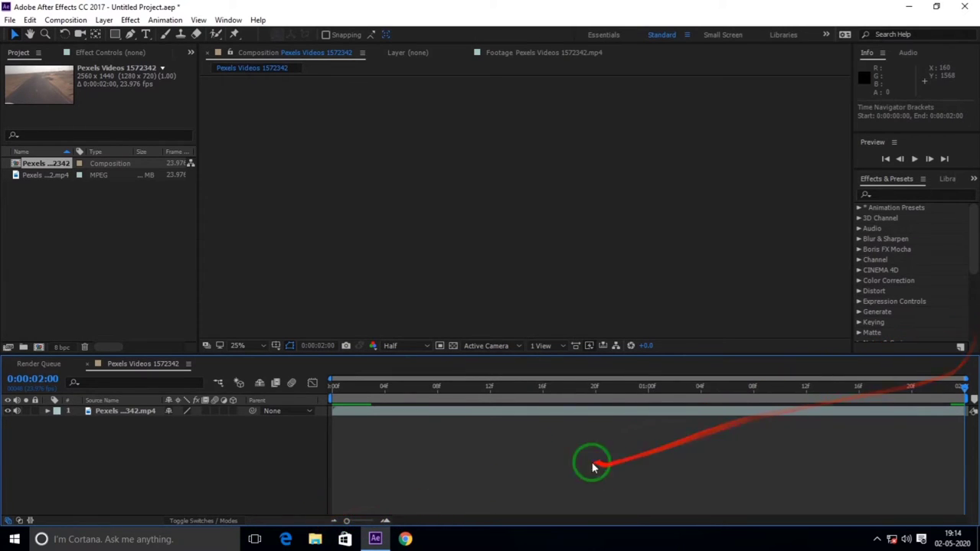
Return to the composition's start, search the effects for "mocha" and apply Mocha Pro to the footage layer.
drag(963, 389, 297, 396)
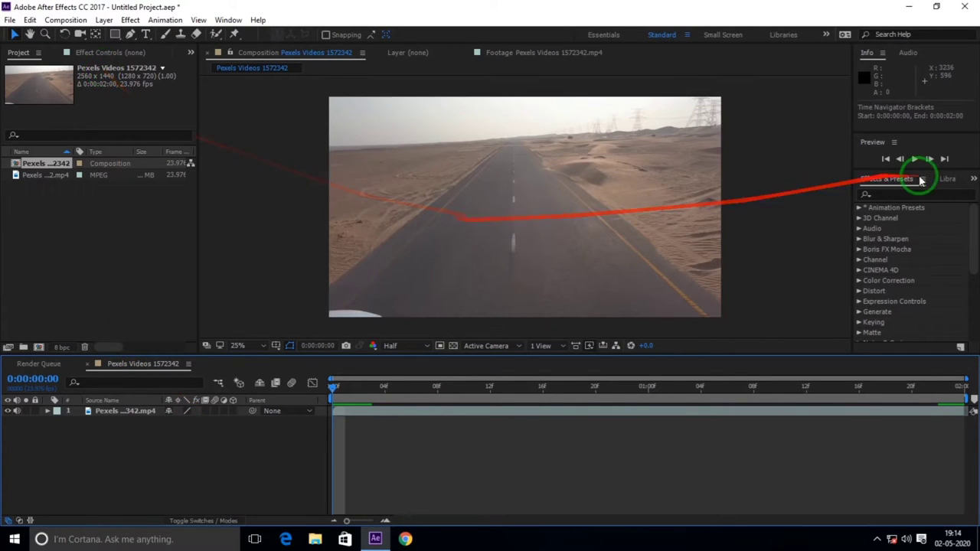
click(876, 195)
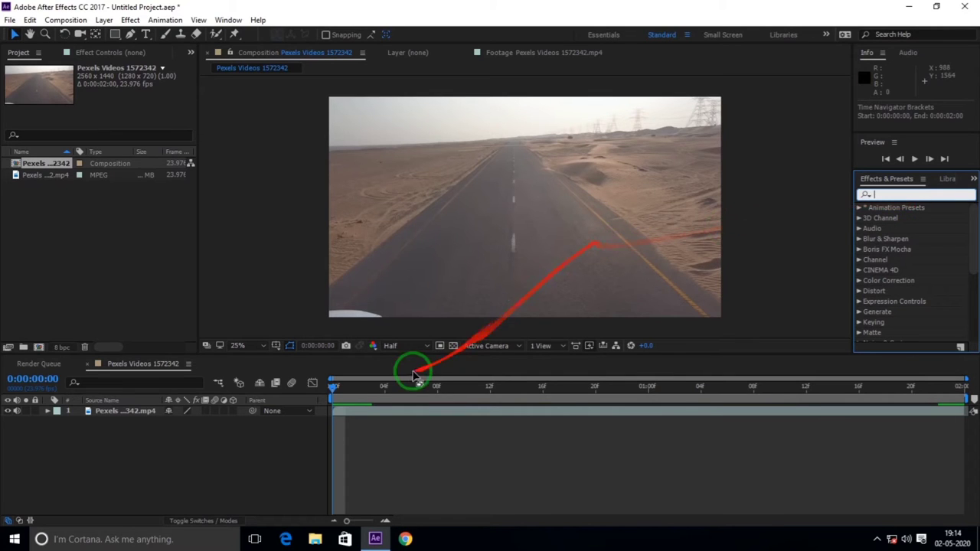
click(334, 388)
mouse_move(334, 387)
mouse_down()
mouse_move(385, 393)
mouse_move(313, 389)
mouse_move(470, 395)
mouse_move(262, 385)
mouse_up()
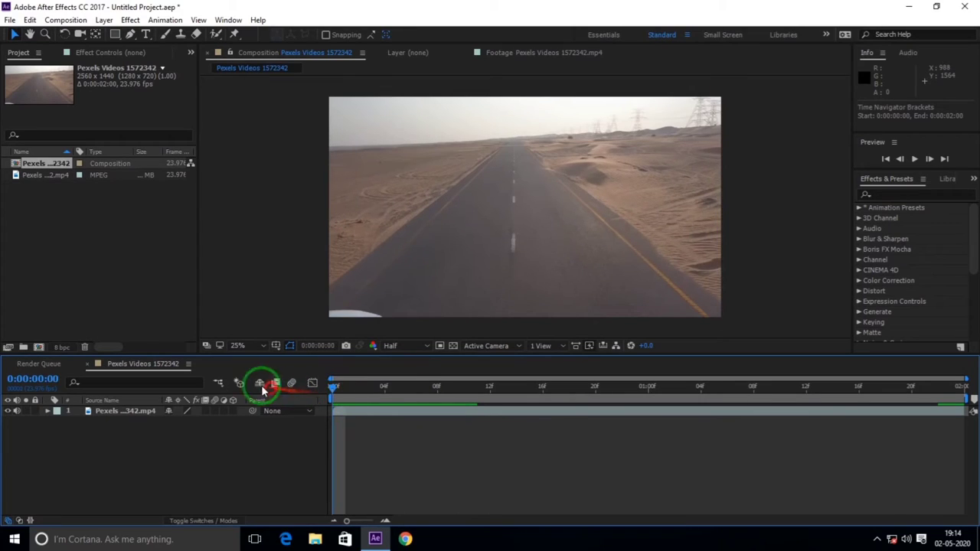
click(891, 192)
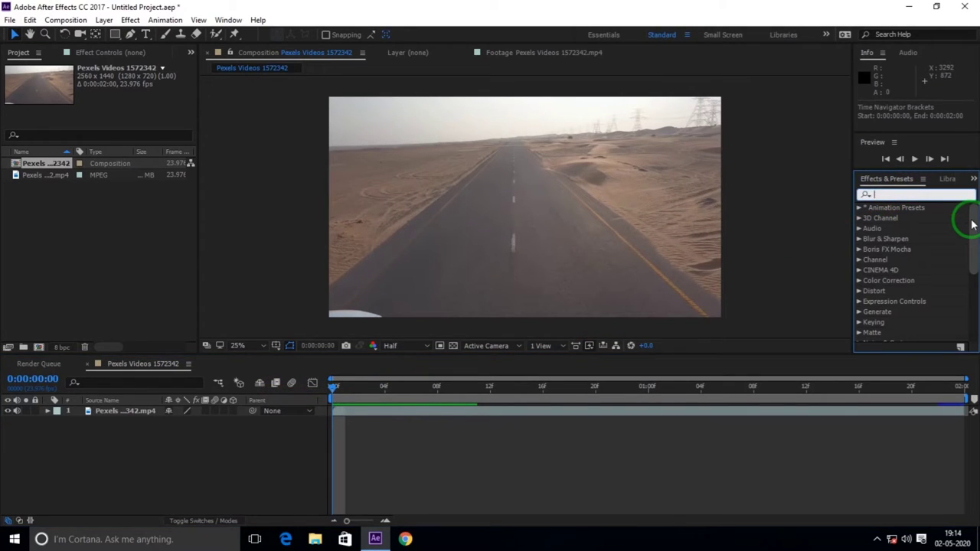
text(mocha)
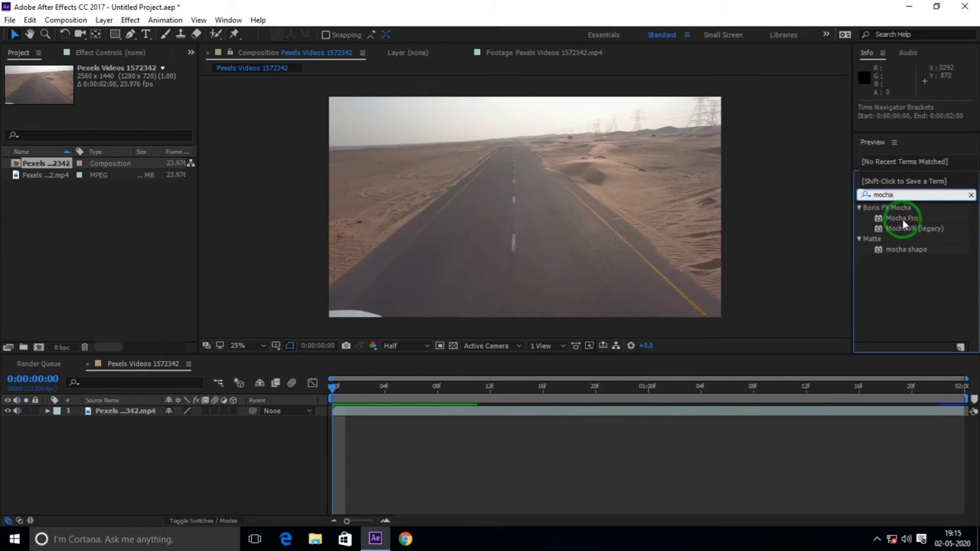
drag(901, 219, 140, 410)
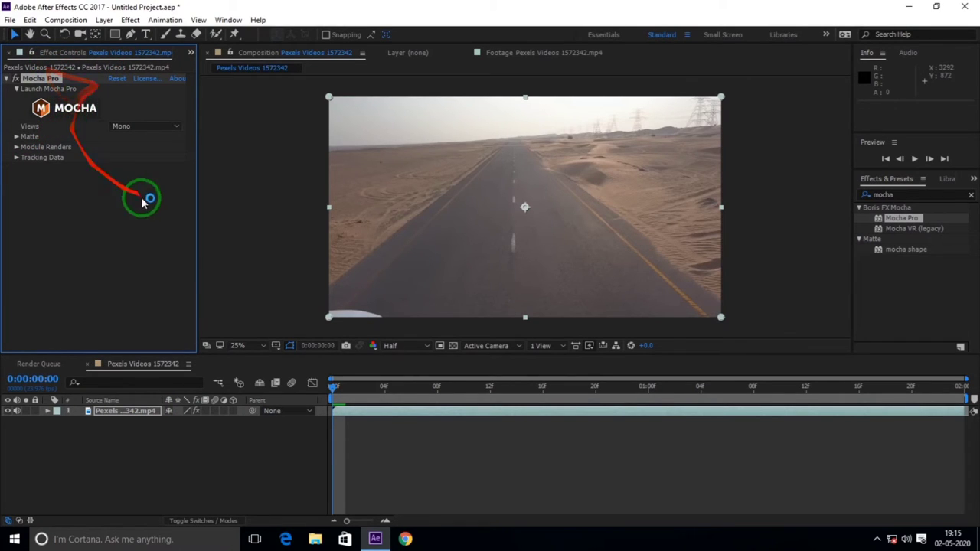
Set the composition's preview resolution to Full and launch Mocha Pro from the footage layer's effect.
click(424, 346)
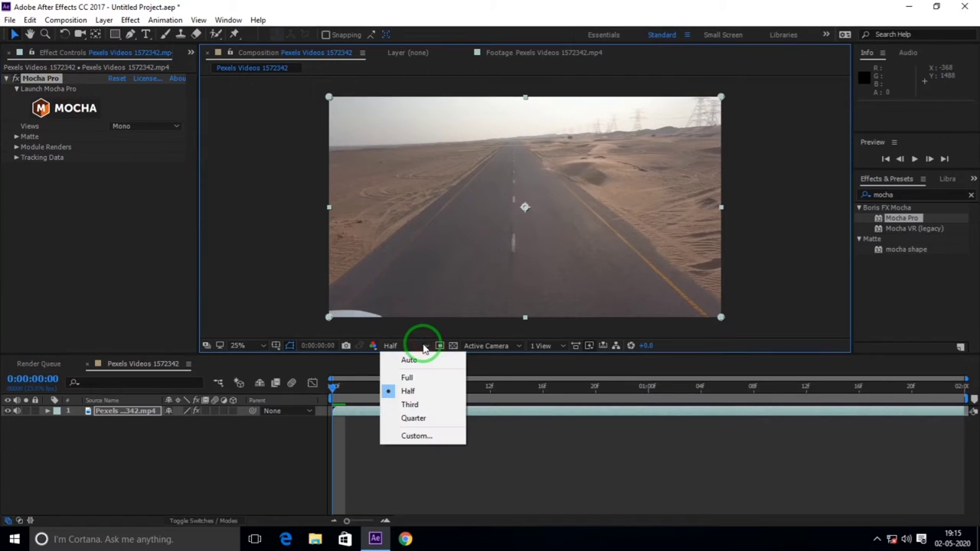
click(406, 377)
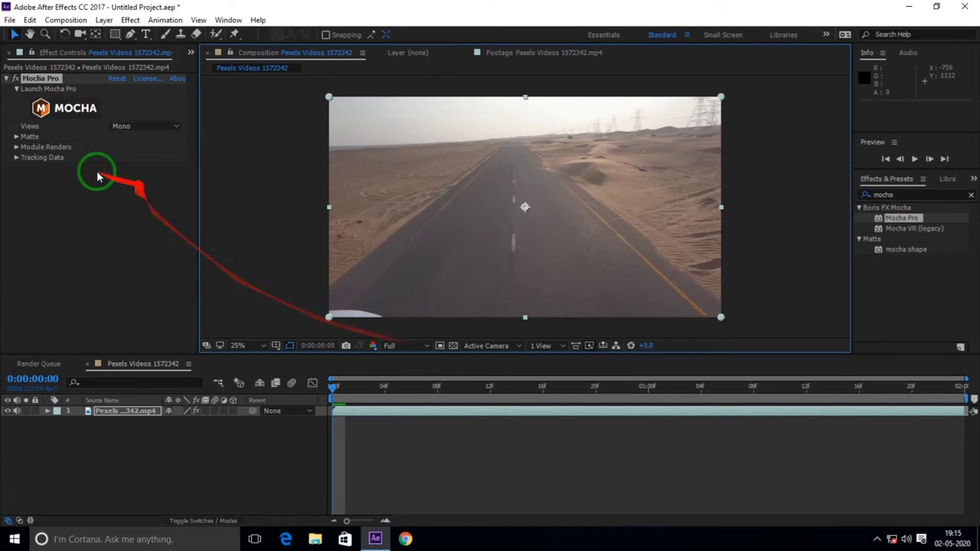
click(68, 111)
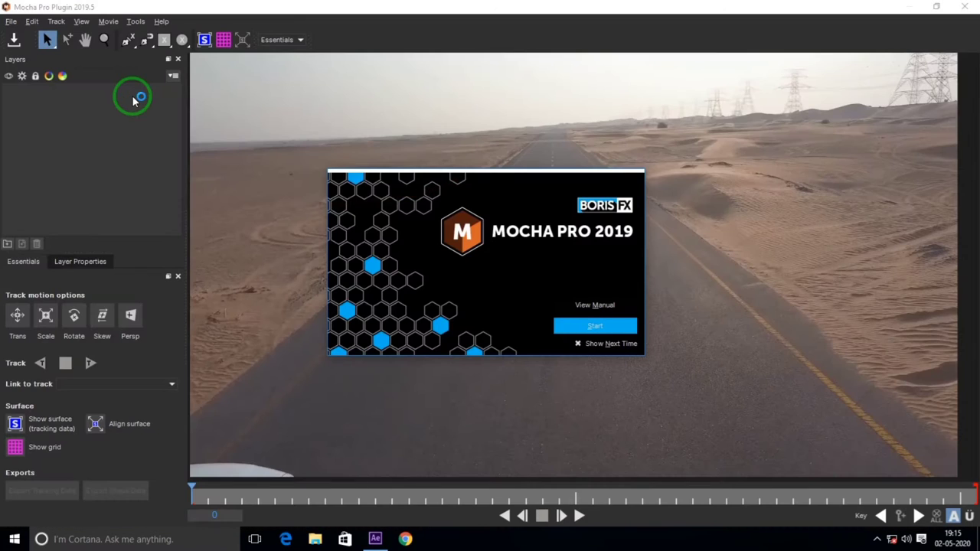
Get past Mocha Pro's welcome screen, declining usage statistics collection, and switch to the Classic workspace.
click(590, 327)
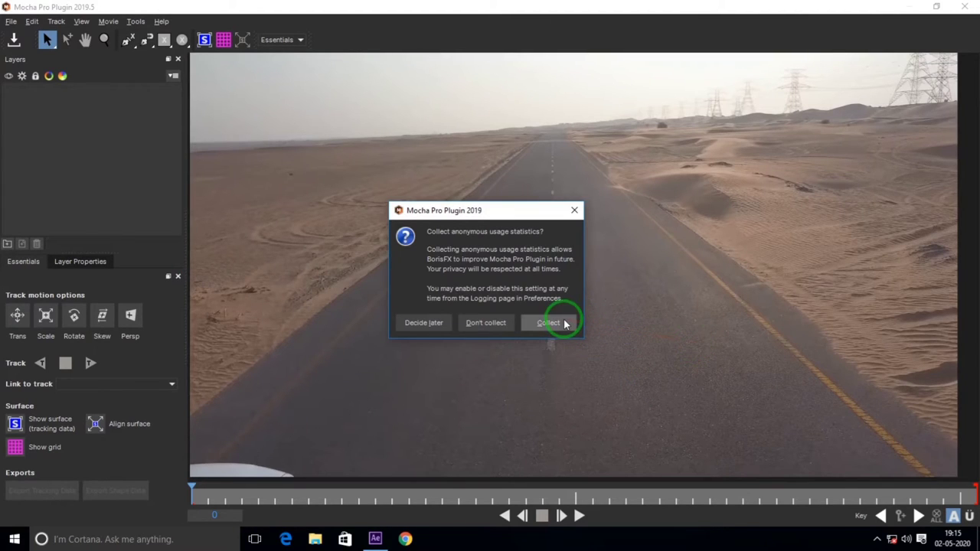
click(468, 323)
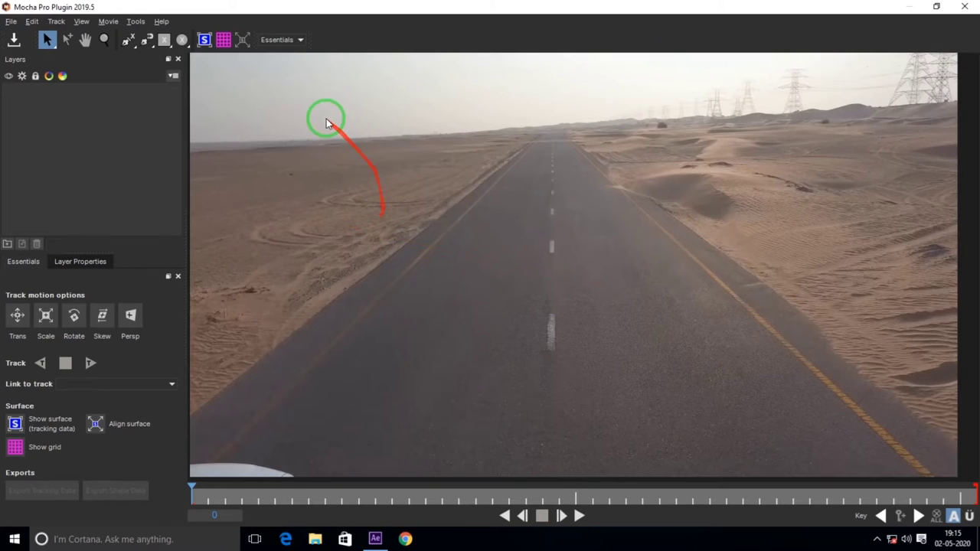
click(297, 40)
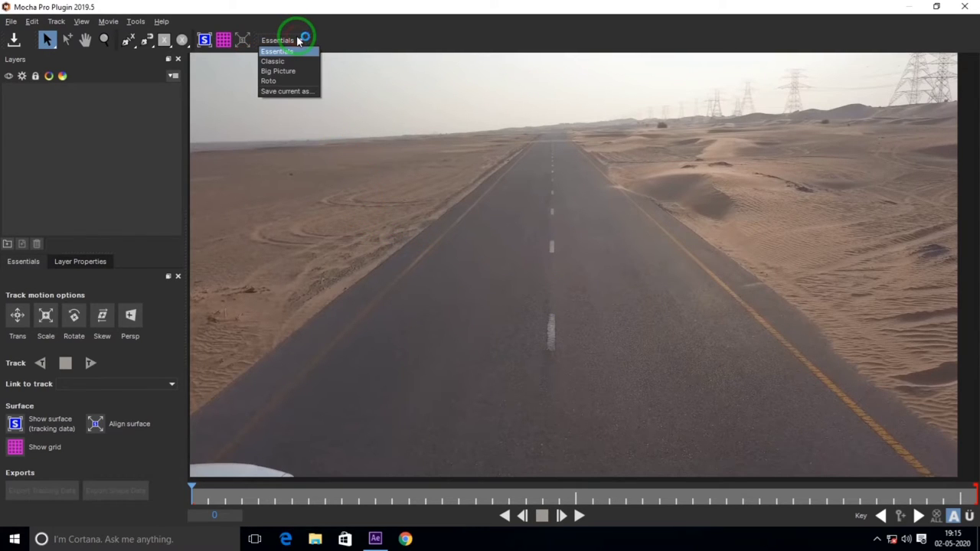
click(274, 61)
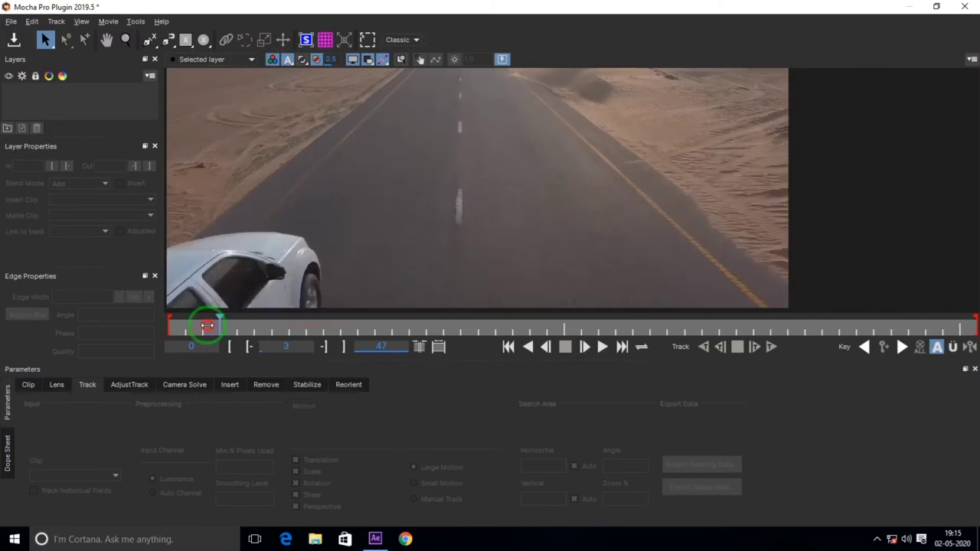
Return to frame 0, then pan and zoom out the viewer to examine more of the road.
drag(207, 326, 135, 324)
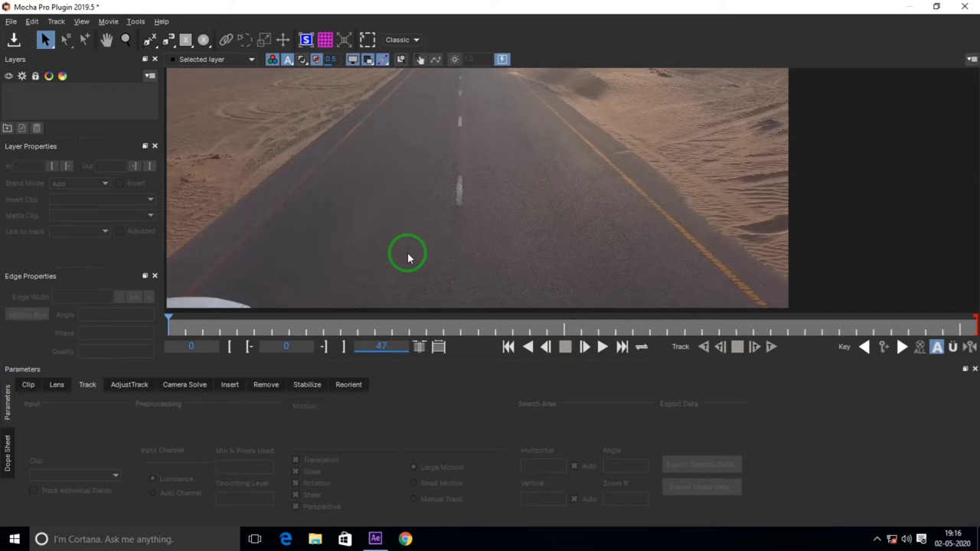
mouse_move(407, 252)
mouse_down()
mouse_move(390, 238)
mouse_move(286, 218)
mouse_move(16, 23)
mouse_move(131, 38)
mouse_move(81, 38)
mouse_move(165, 119)
mouse_move(98, 72)
mouse_move(79, 33)
mouse_move(17, 22)
mouse_move(74, 44)
mouse_move(199, 39)
mouse_move(238, 48)
mouse_up()
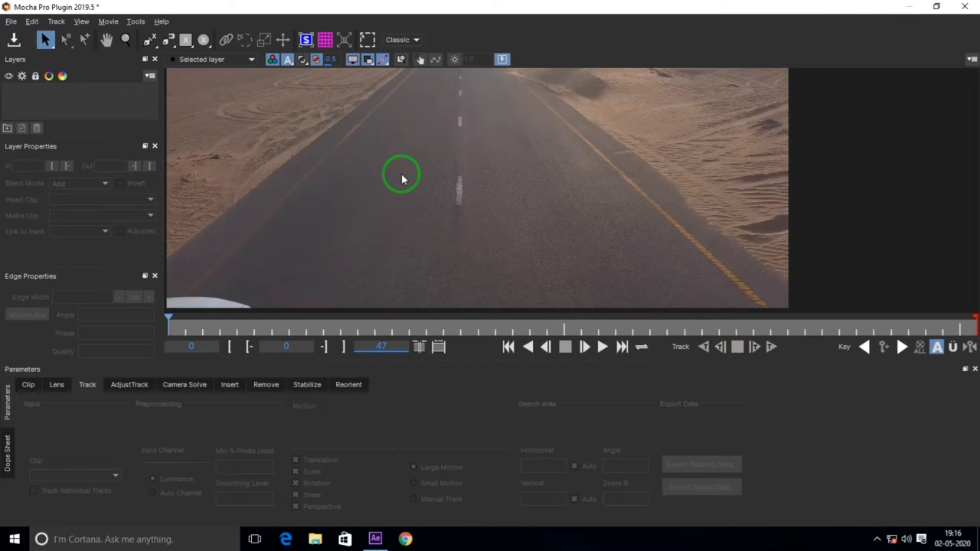
key(x)
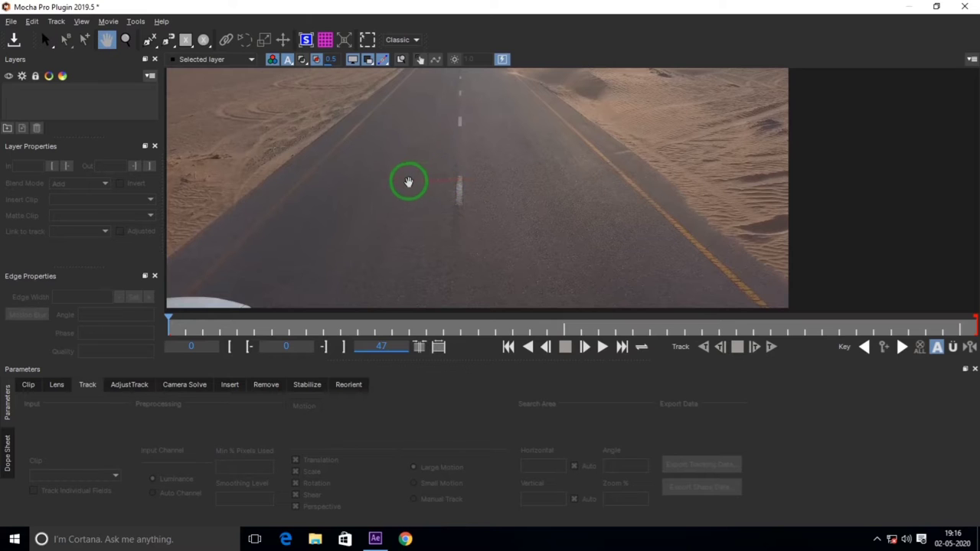
drag(408, 182, 466, 202)
key(s)
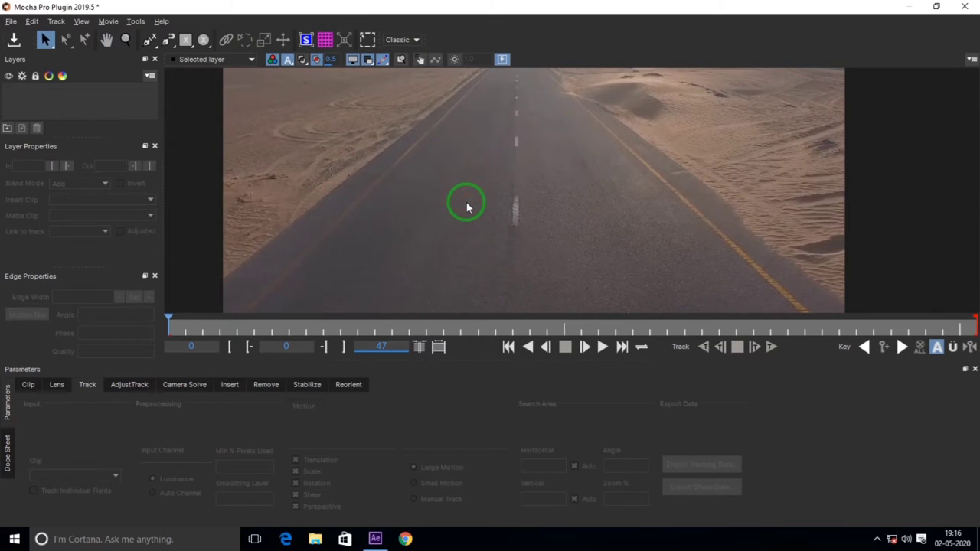
key(z)
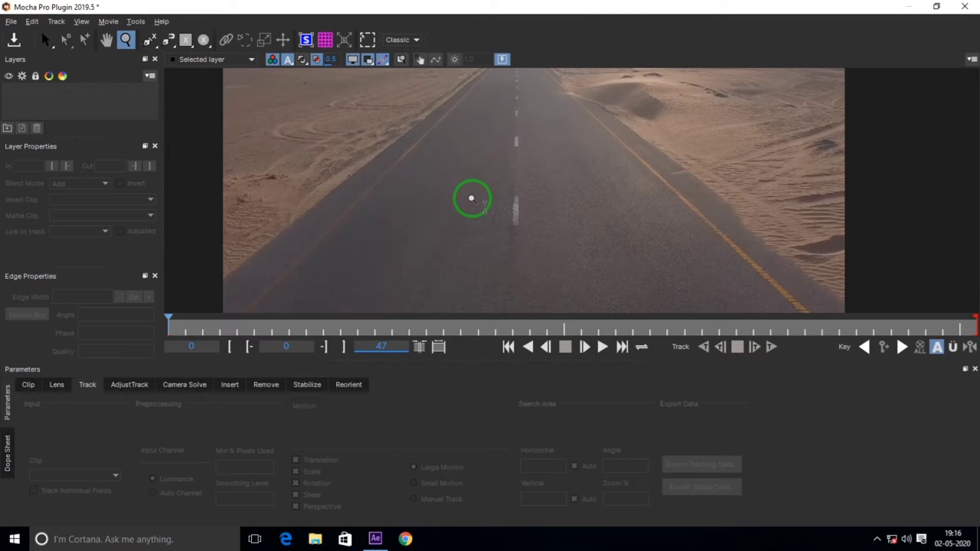
drag(472, 199, 484, 245)
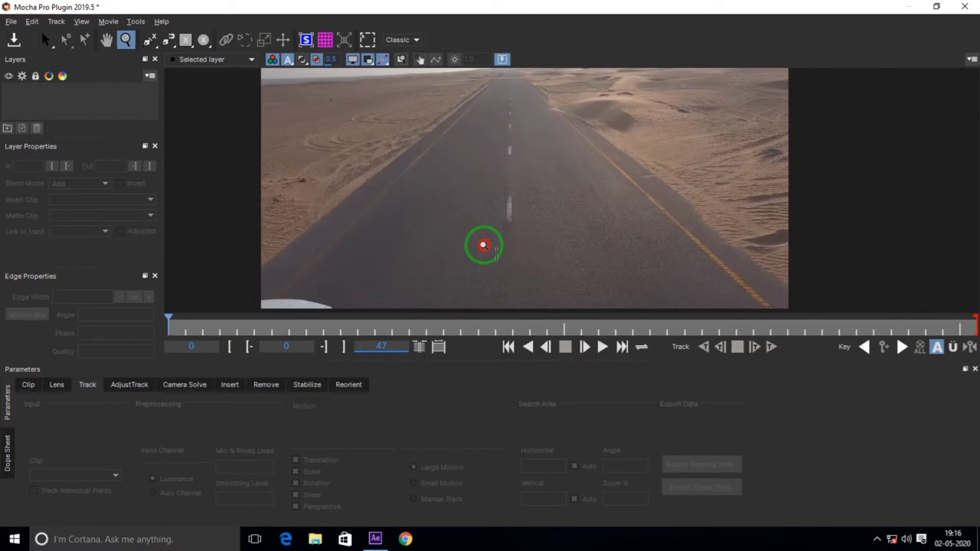
key(s)
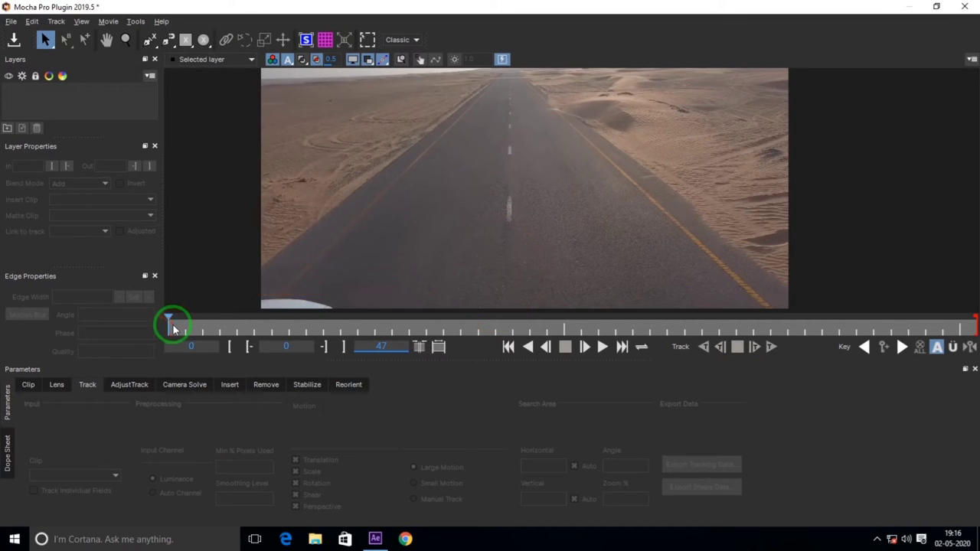
Move to frame 16 and draw a closed X-spline loosely around the white car.
drag(168, 326, 442, 328)
click(383, 219)
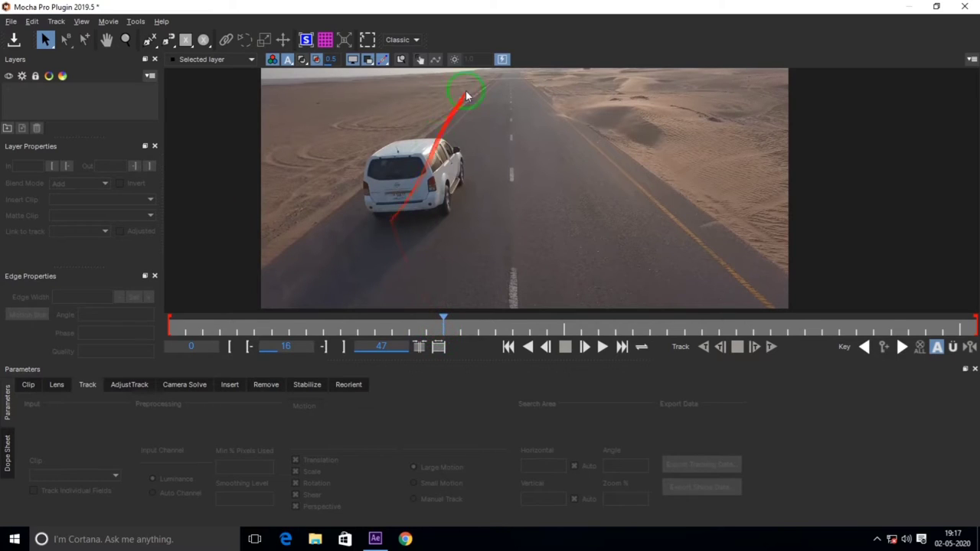
click(465, 94)
click(442, 199)
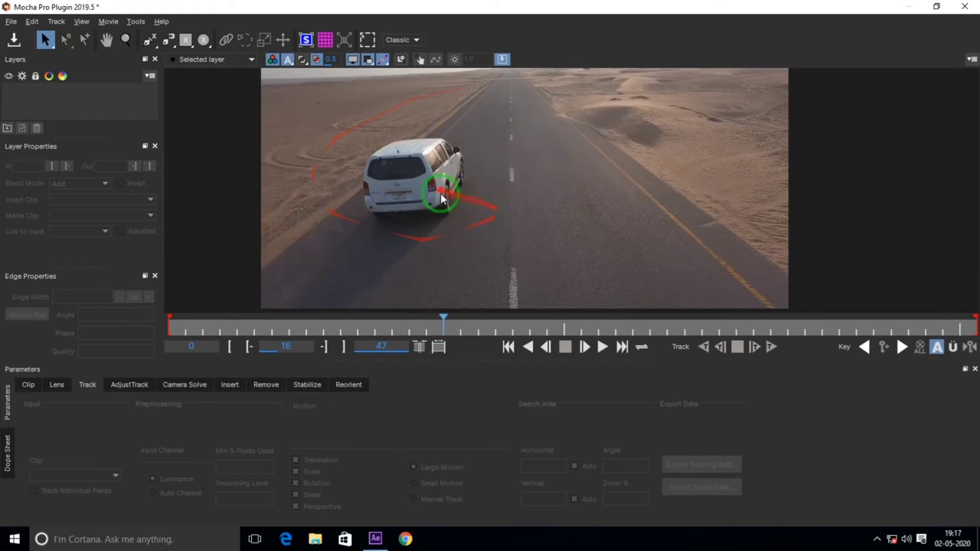
click(150, 41)
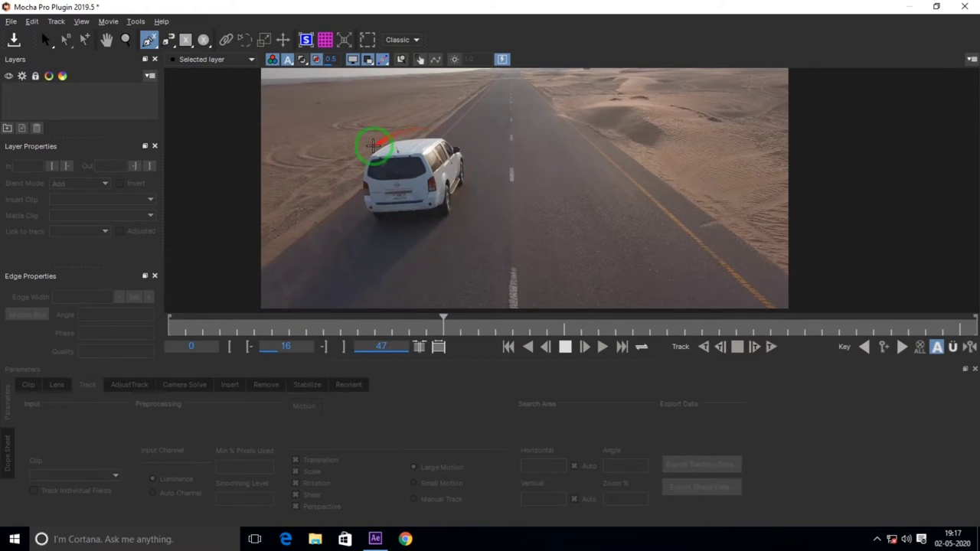
click(453, 216)
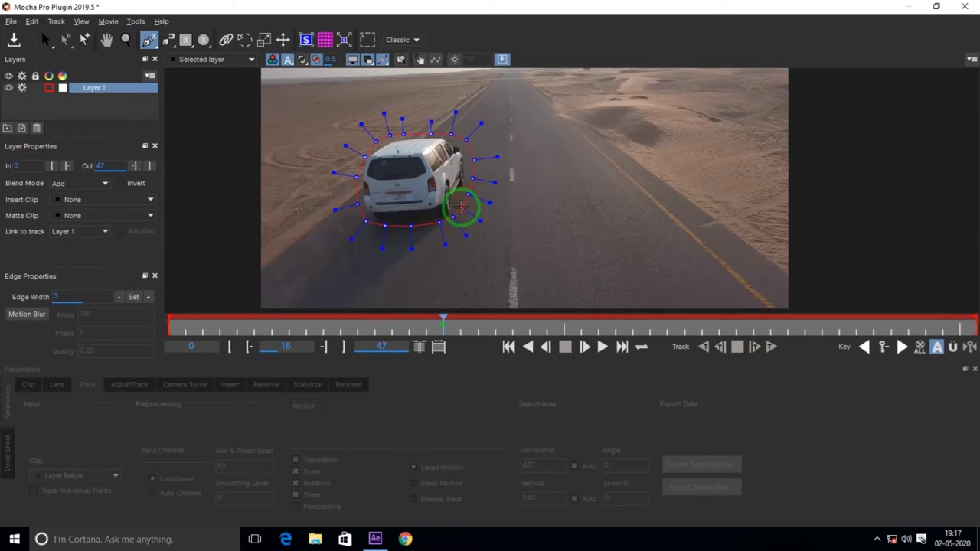
key(s)
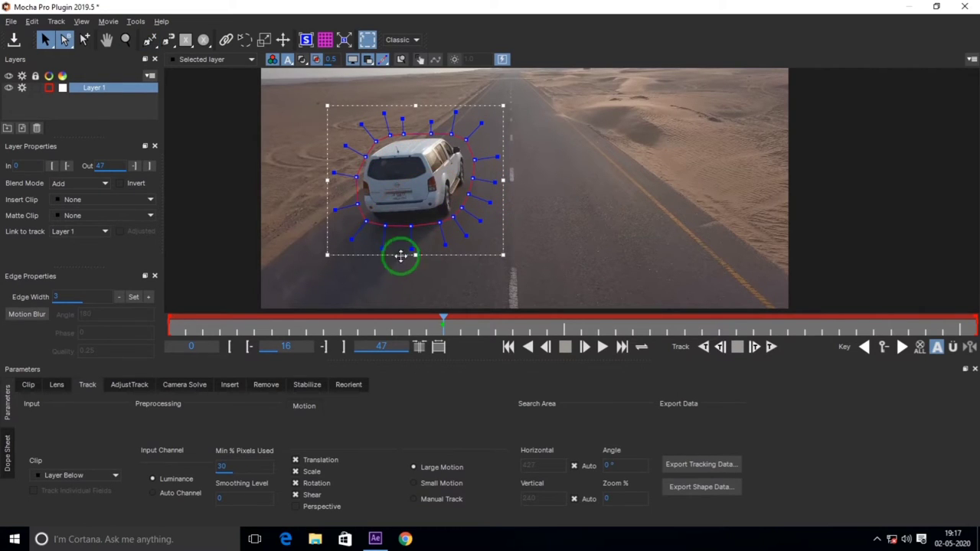
Show the planar surface, adjust its lower corners to the car's rear, and hide the surface again.
click(306, 40)
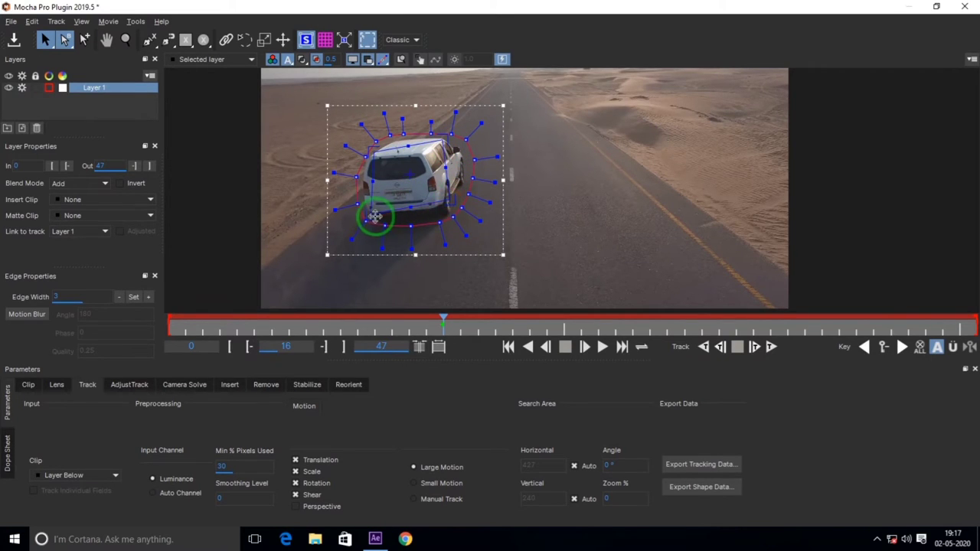
drag(373, 208, 456, 208)
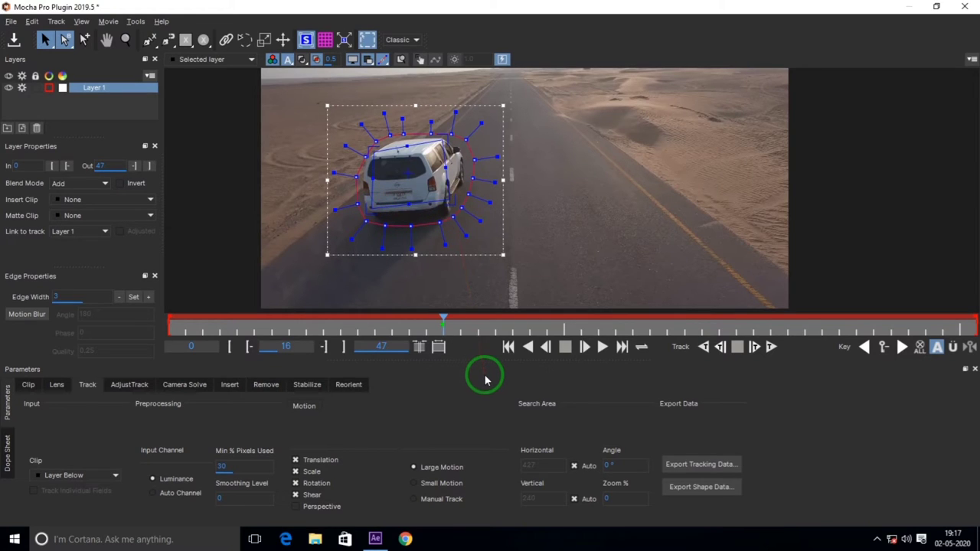
click(306, 40)
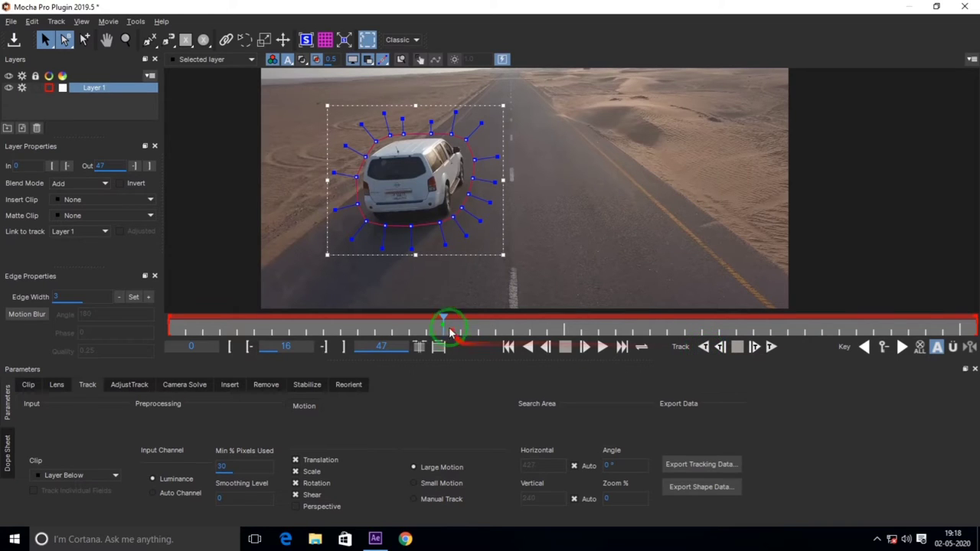
Track the car's spline backward from frame 16 and stop the tracking at frame 9.
click(703, 349)
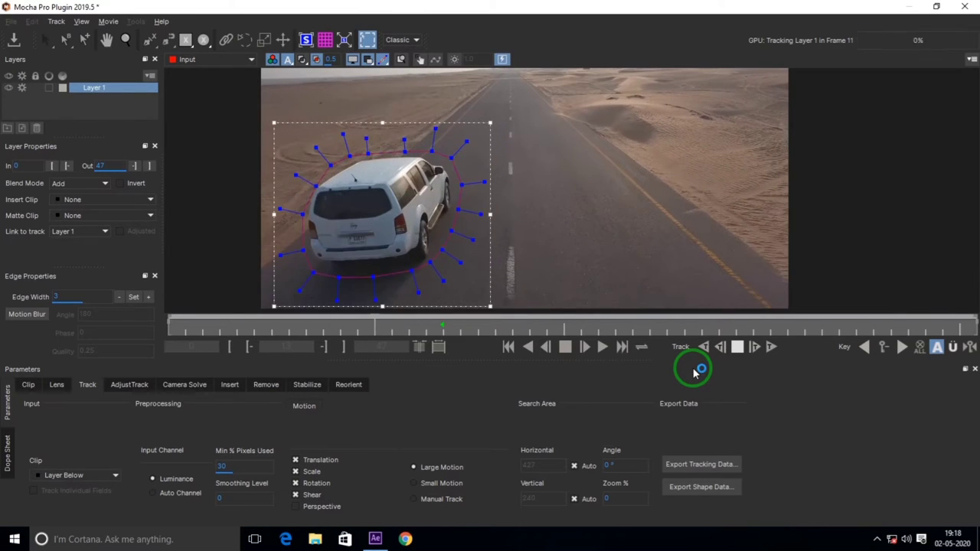
click(737, 348)
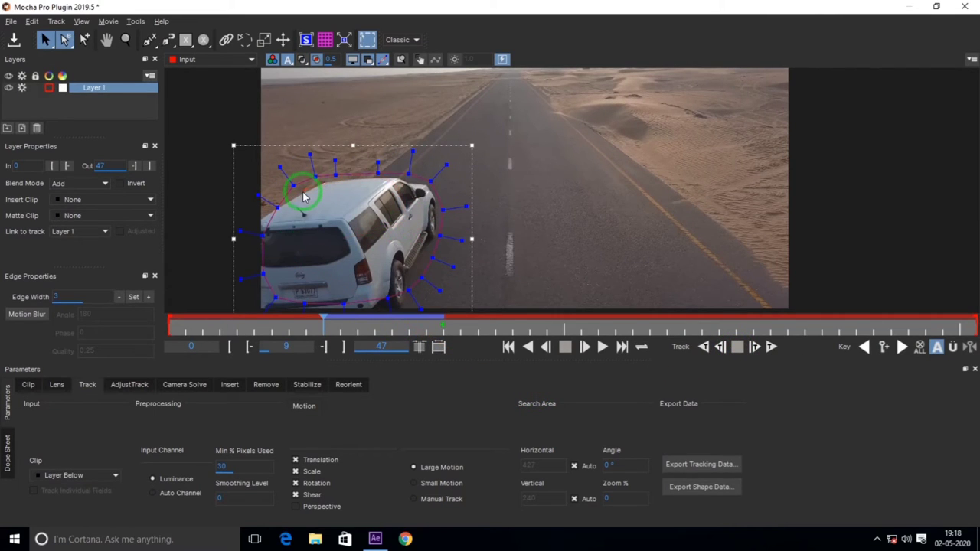
drag(306, 190, 557, 369)
click(327, 330)
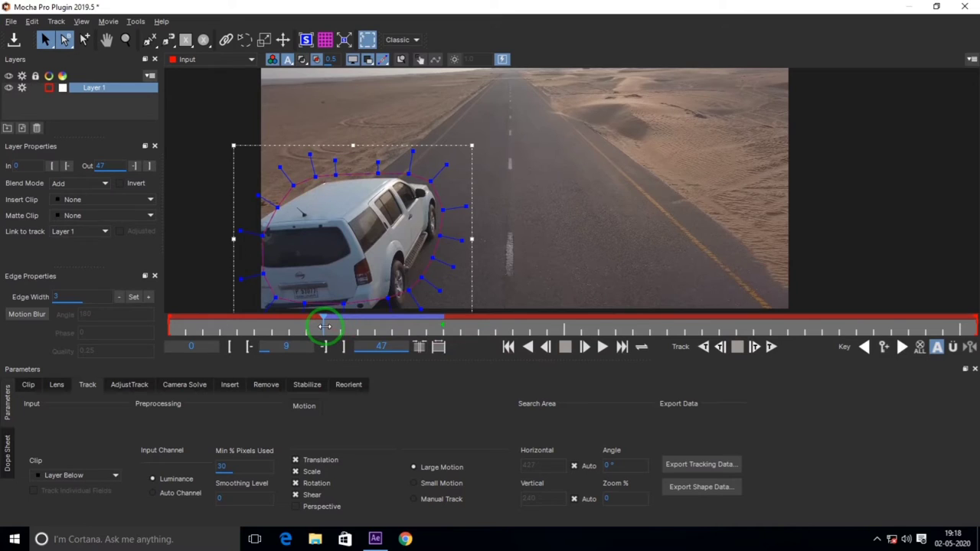
At frame 11, move the spline points beside the car's left rear edge outward so they enclose the car.
drag(325, 327, 353, 327)
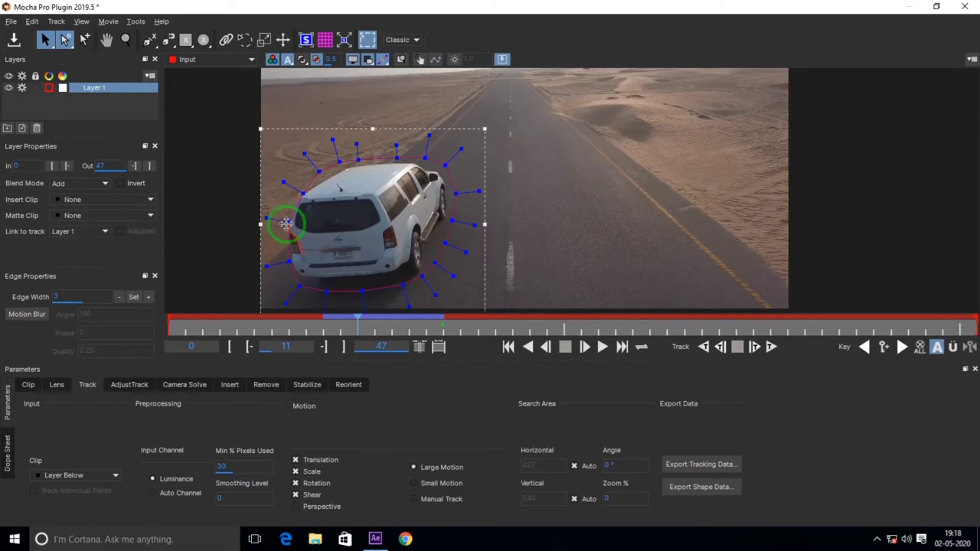
drag(290, 222, 280, 218)
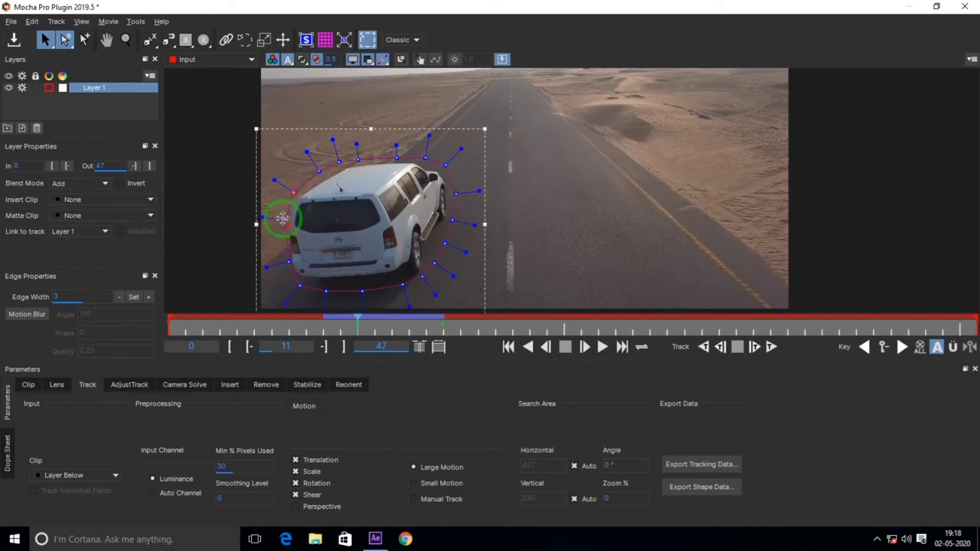
drag(280, 219, 281, 218)
drag(286, 265, 281, 263)
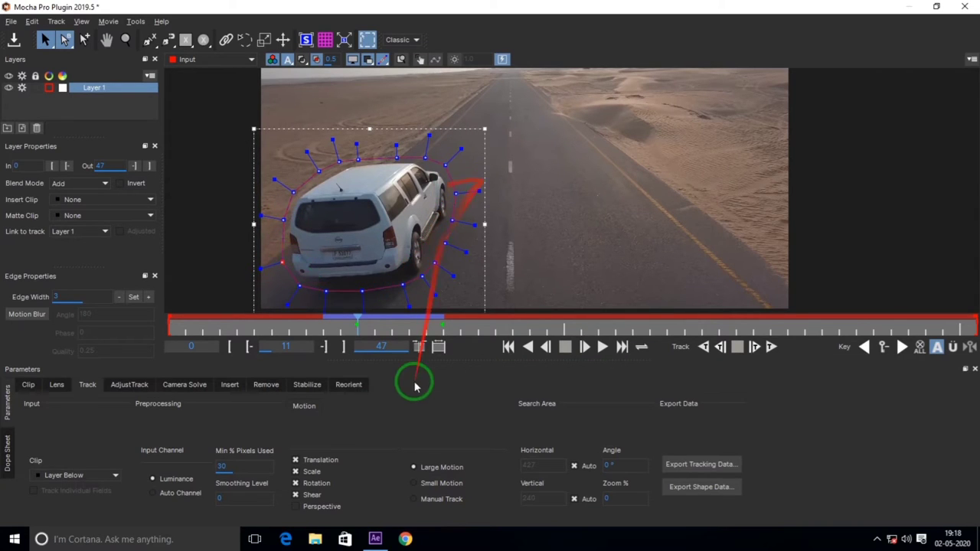
Return to frame 9, correct the car's spline and finish tracking it backward to frame 0.
drag(364, 326, 324, 331)
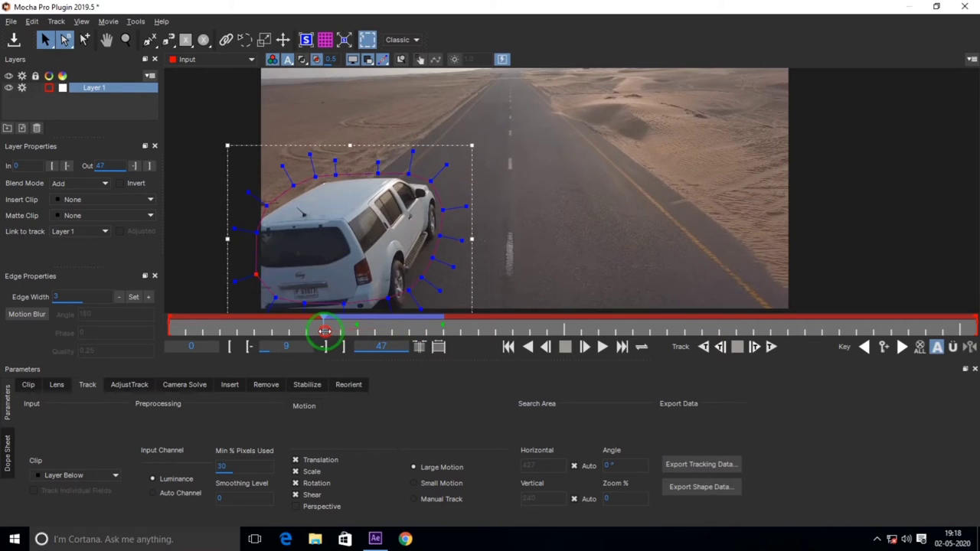
click(341, 304)
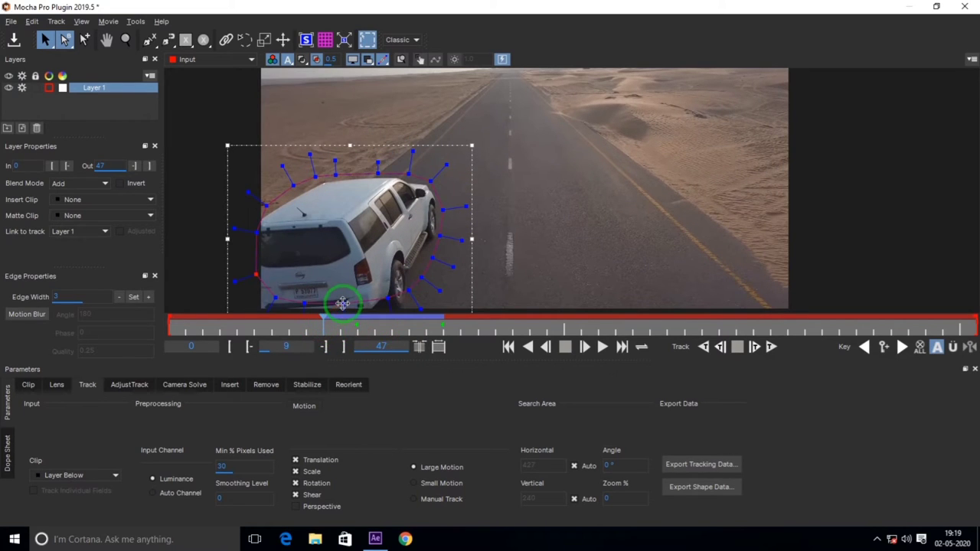
key(z)
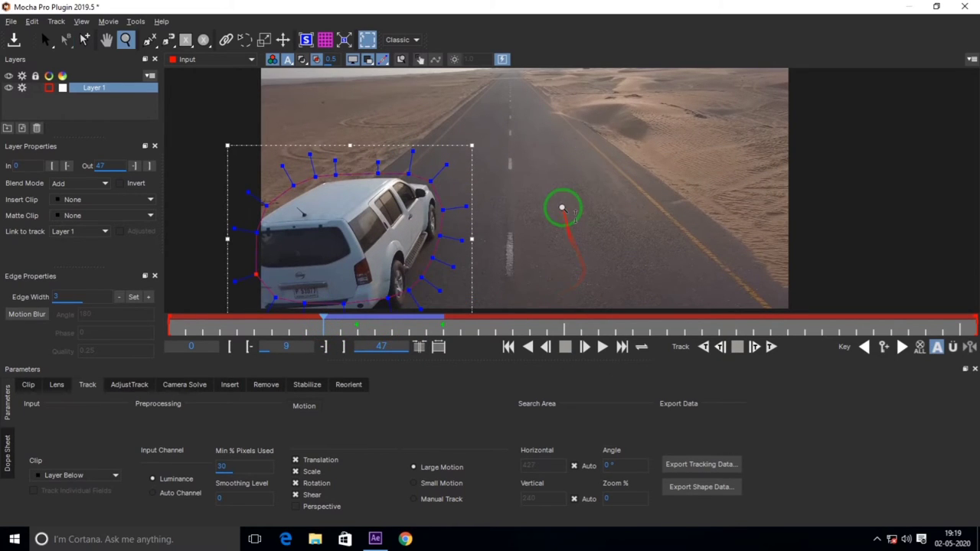
drag(562, 208, 586, 199)
key(x)
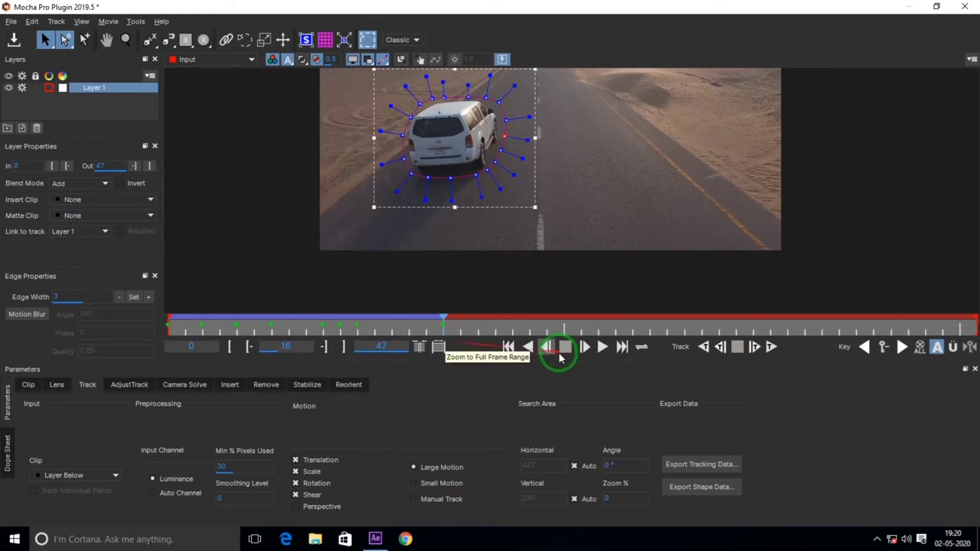
Track the car's spline forward from frame 16 to frame 47 and refit its points around the car at the last frame.
click(770, 348)
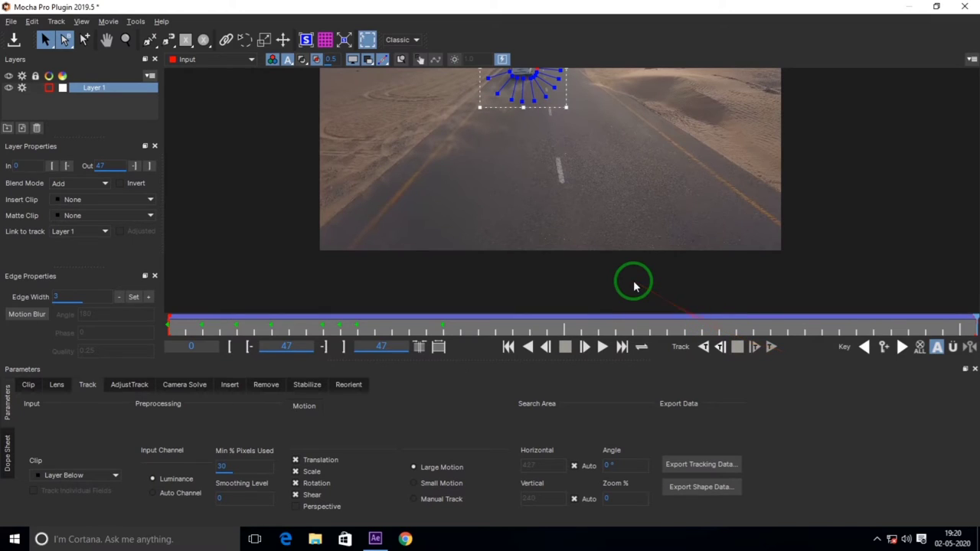
key(x)
drag(608, 160, 589, 271)
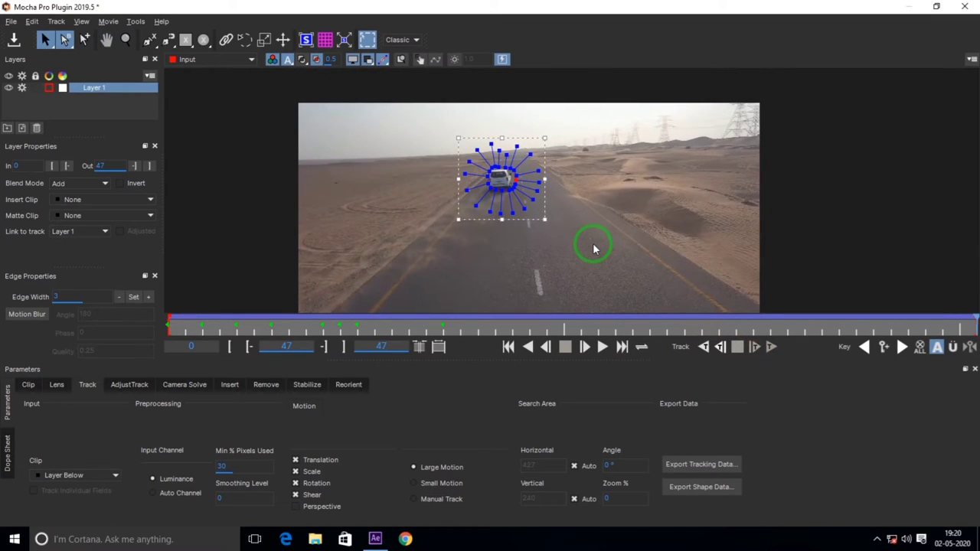
key(z)
drag(593, 242, 590, 92)
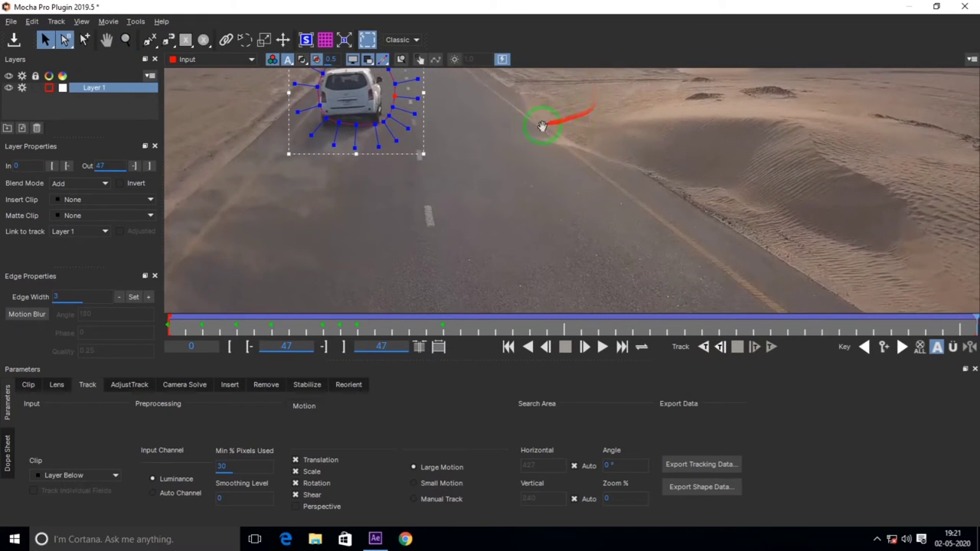
key(x)
drag(535, 125, 621, 265)
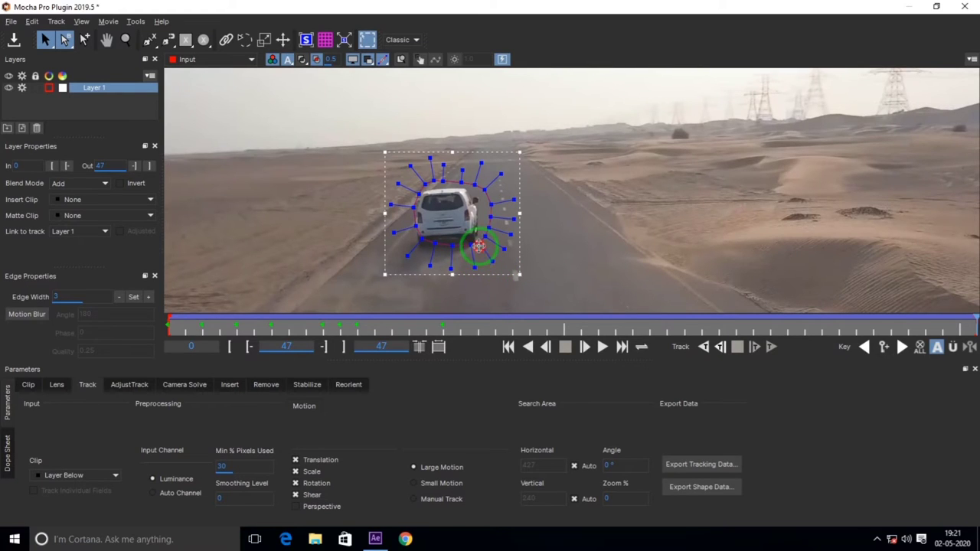
drag(477, 249, 449, 248)
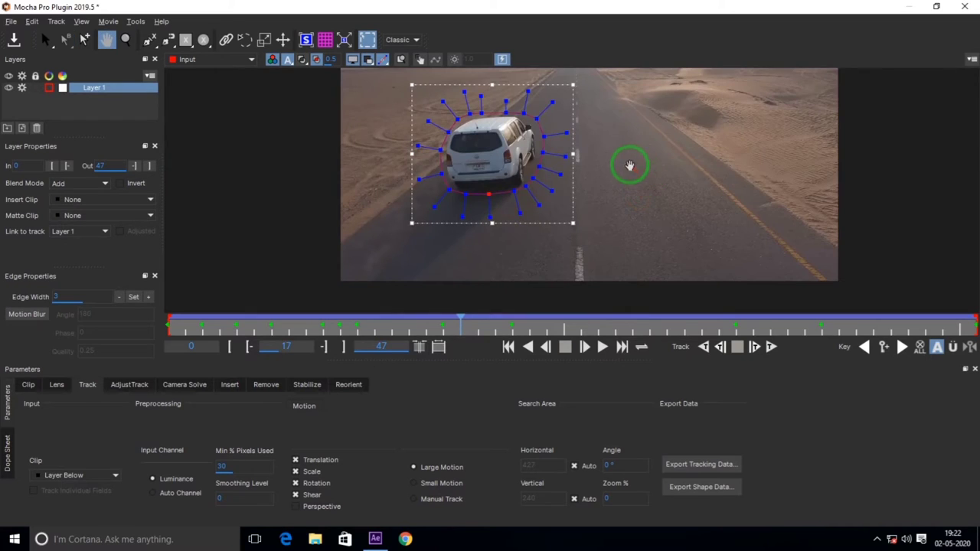
Scrub through the clip to check the car's spline, stop at frame 17, and disable tracking for Layer 1.
drag(628, 162, 592, 191)
click(459, 325)
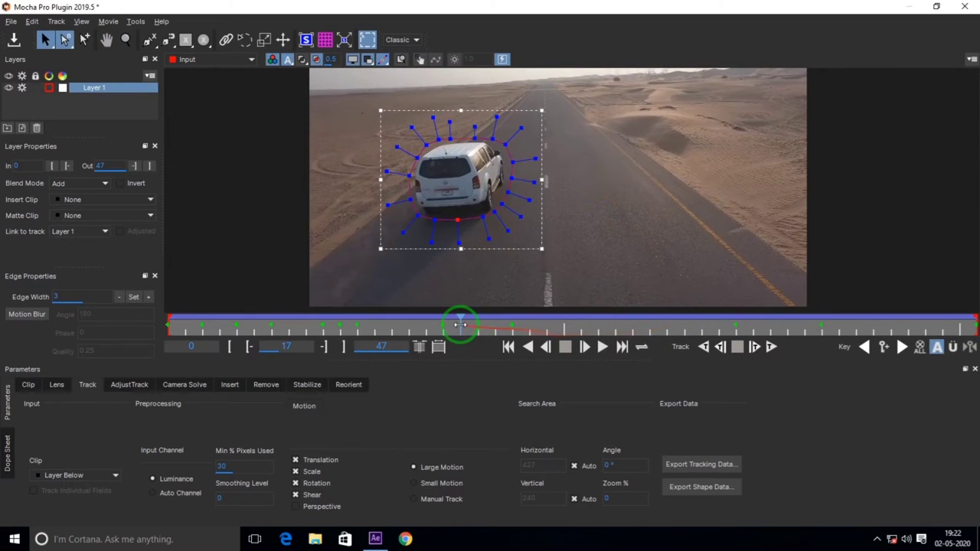
drag(461, 324, 963, 330)
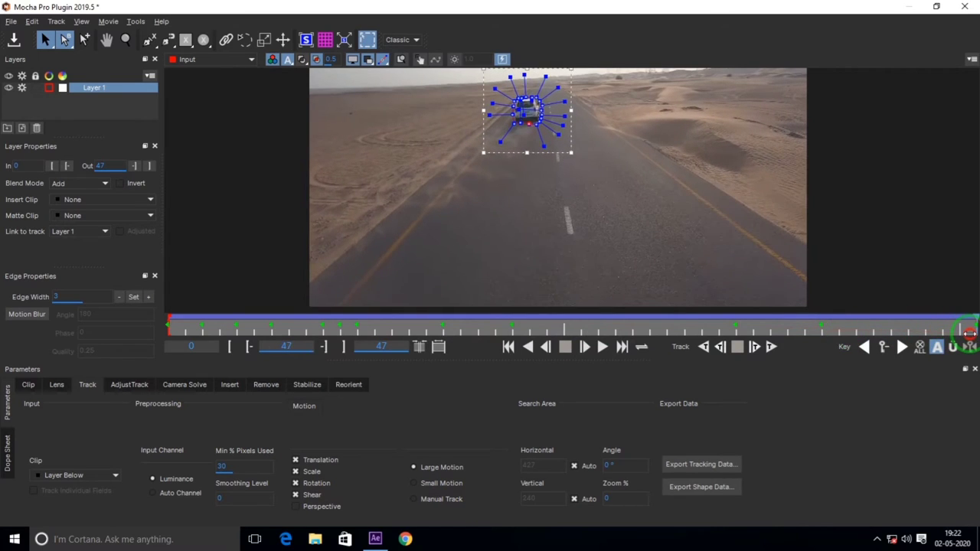
click(720, 347)
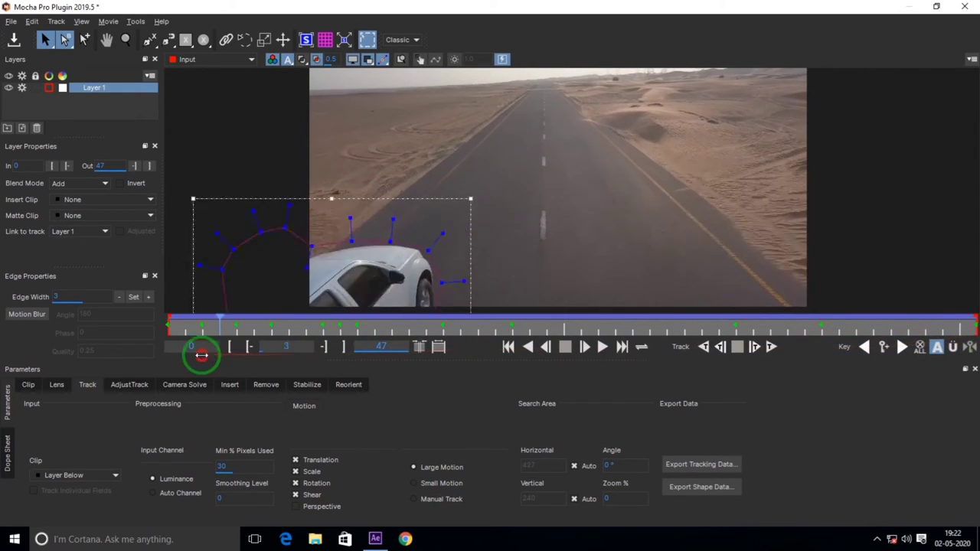
drag(169, 358, 455, 363)
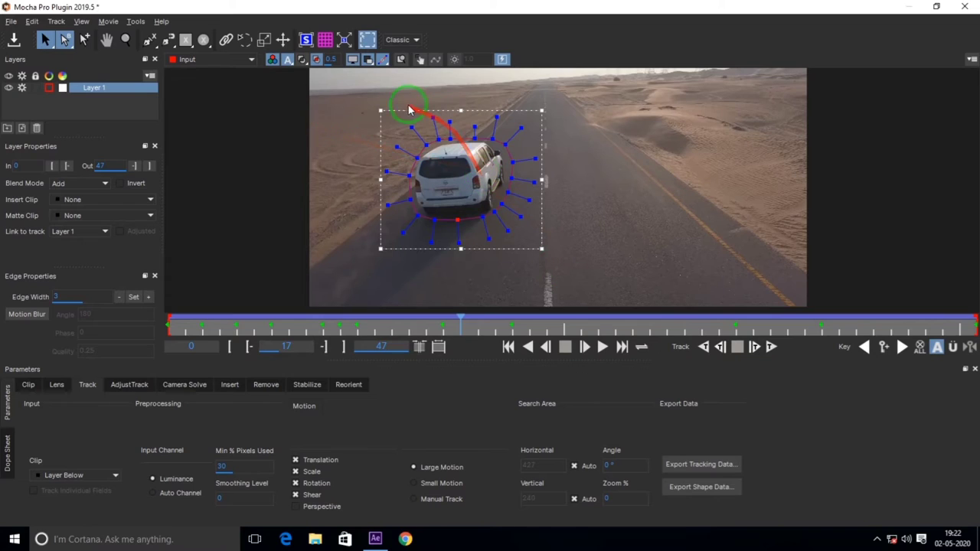
click(22, 88)
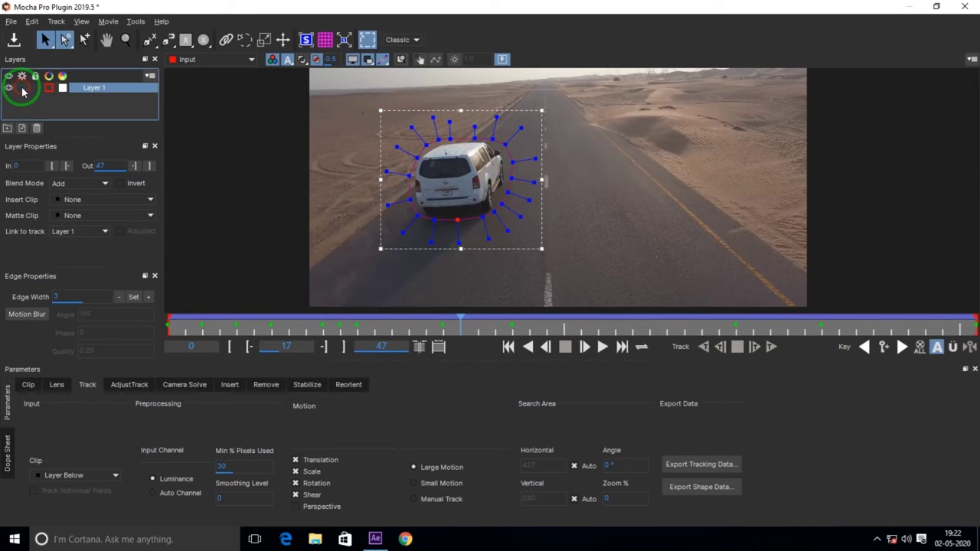
At frame 17, draw a four-point X-spline around the whole road frame as a new layer.
click(151, 40)
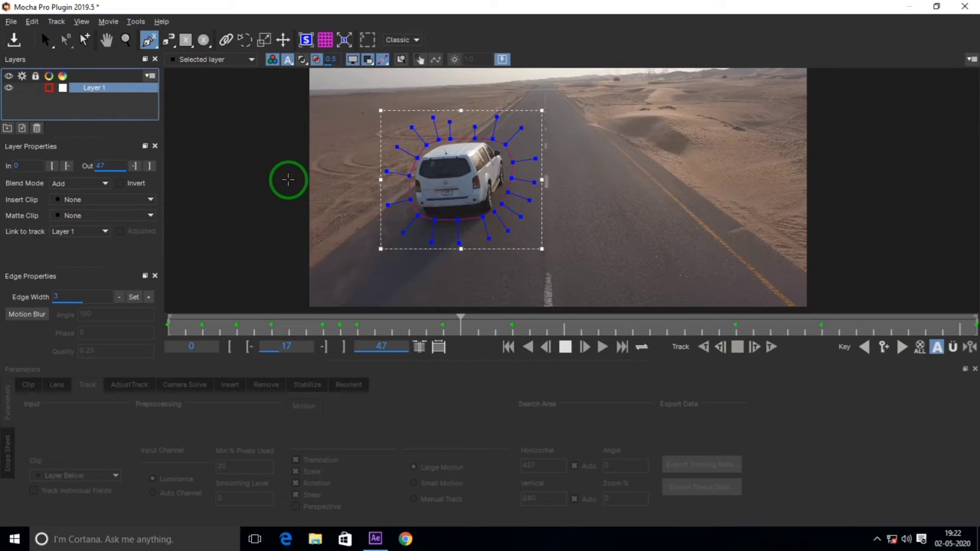
key(z)
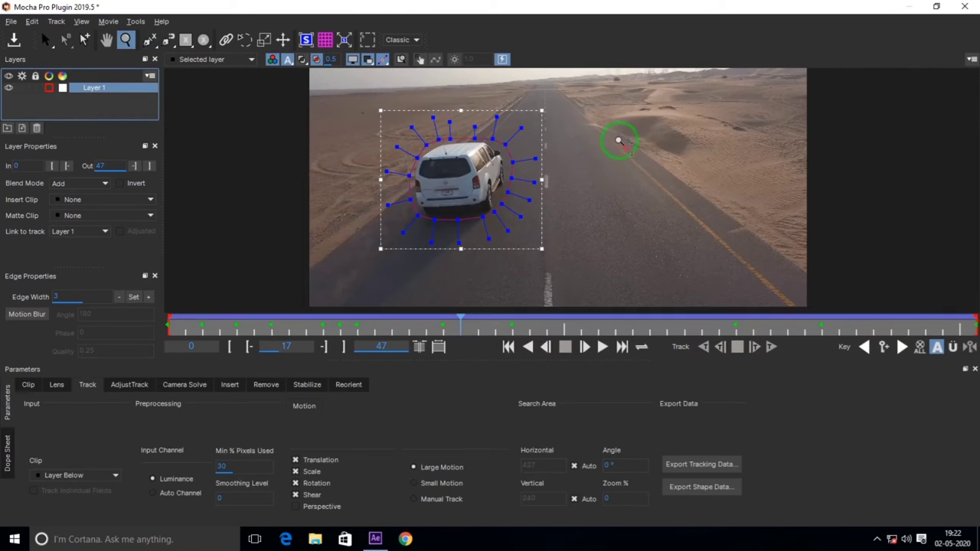
drag(620, 140, 621, 233)
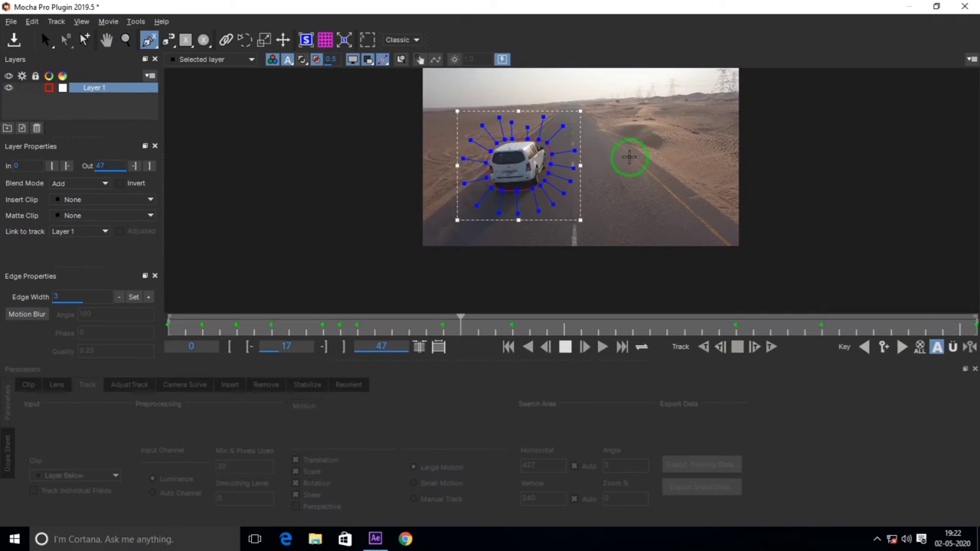
key(x)
drag(618, 149, 586, 181)
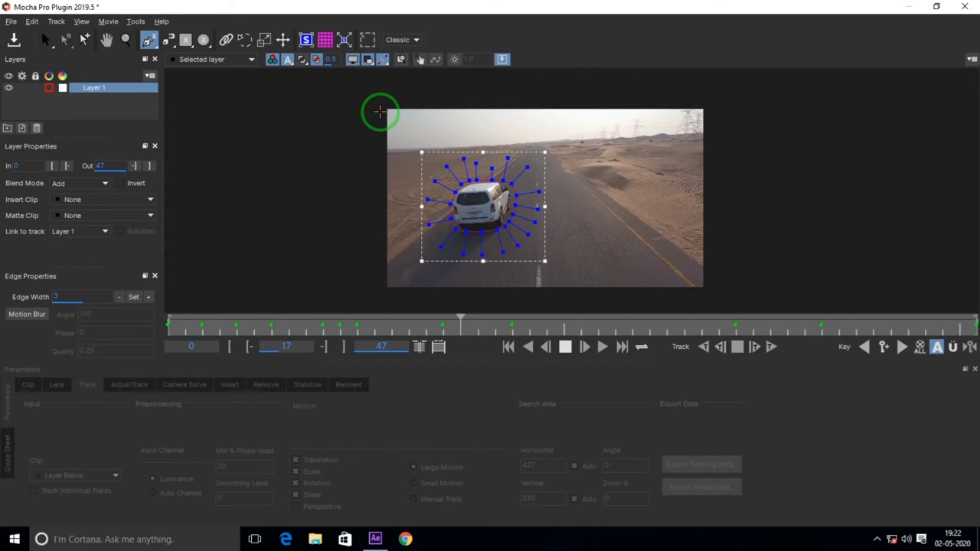
click(380, 112)
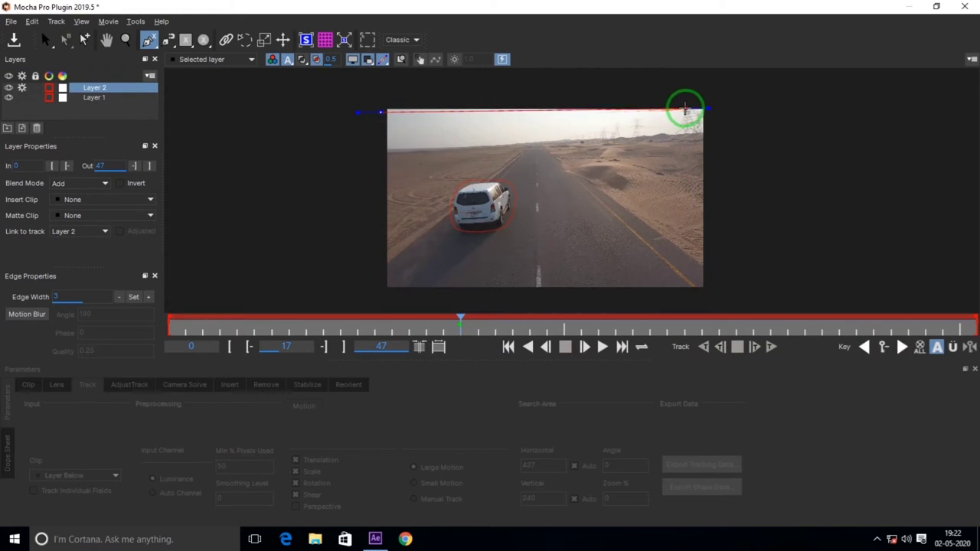
click(700, 112)
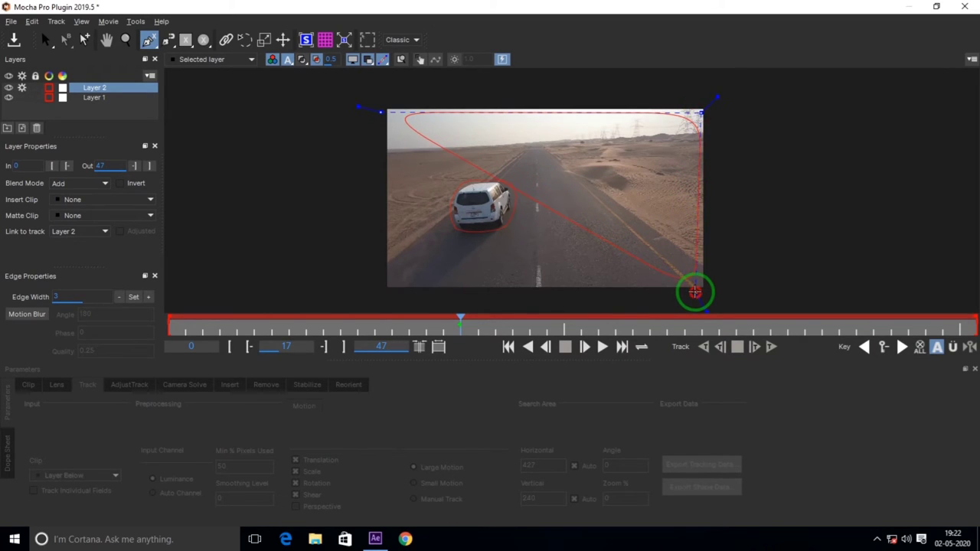
click(694, 292)
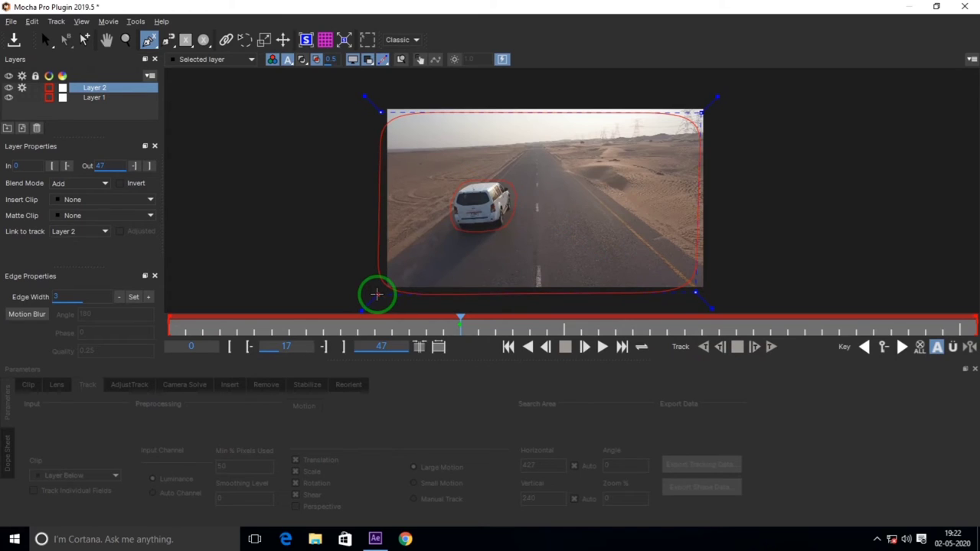
click(377, 293)
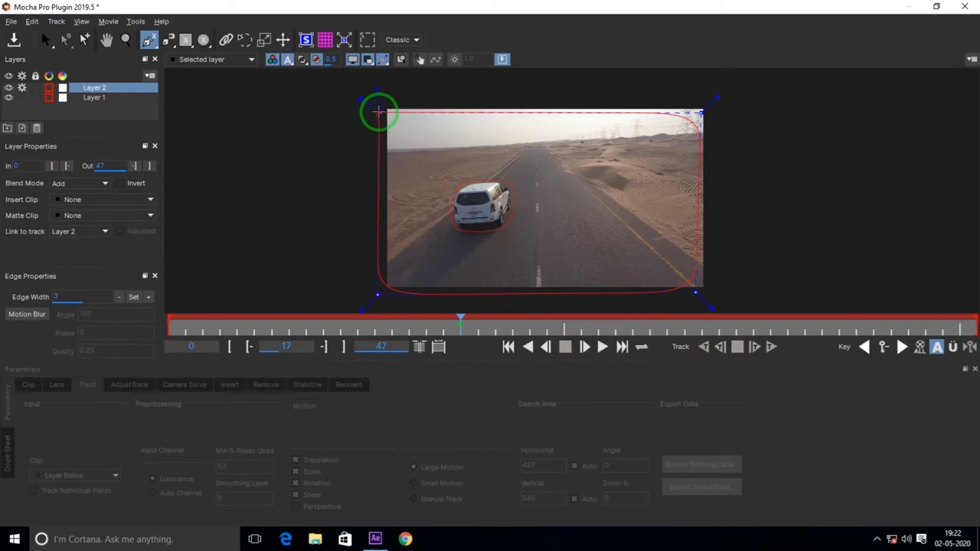
click(381, 112)
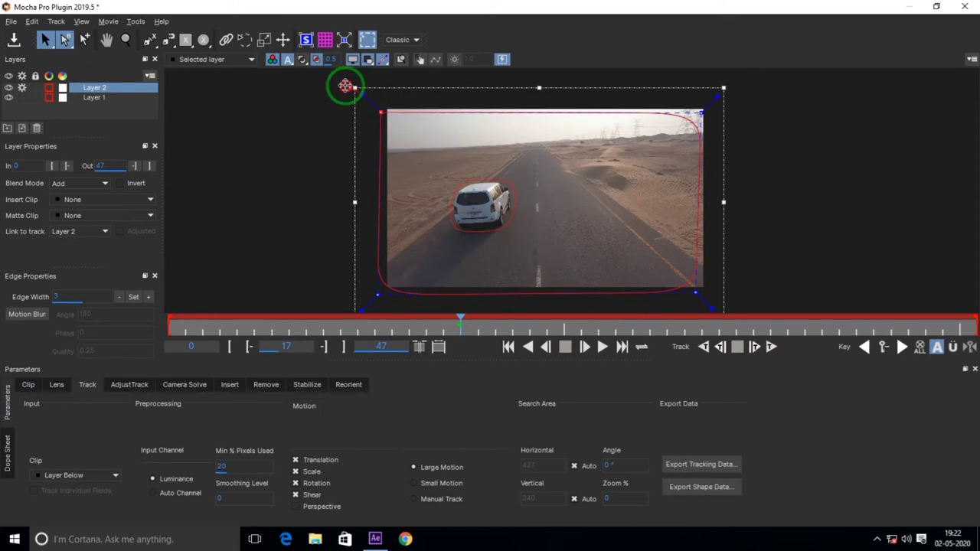
Sharpen the corners of Layer 2's spline and adjust its lower-right point just outside the frame's corner.
drag(724, 92, 739, 76)
key(ctrl+z)
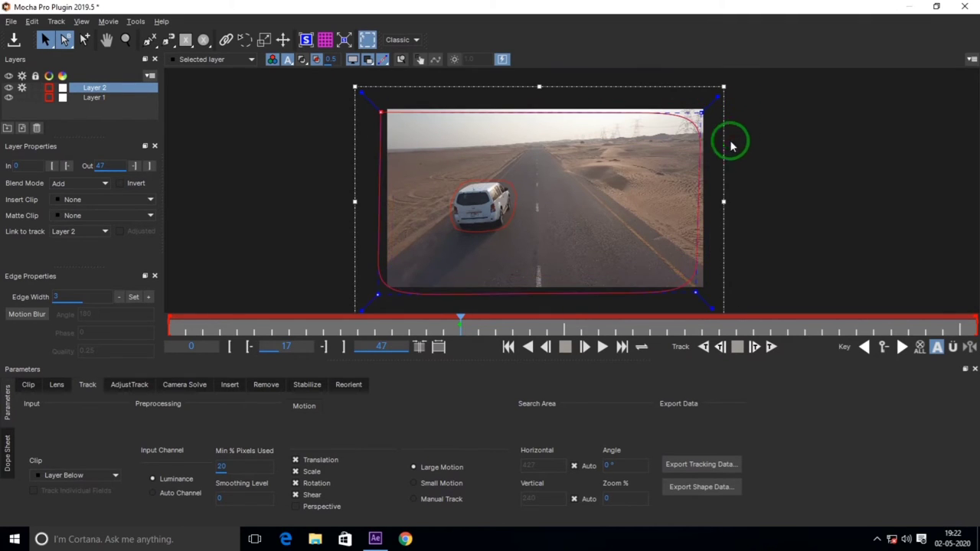
drag(719, 96, 728, 84)
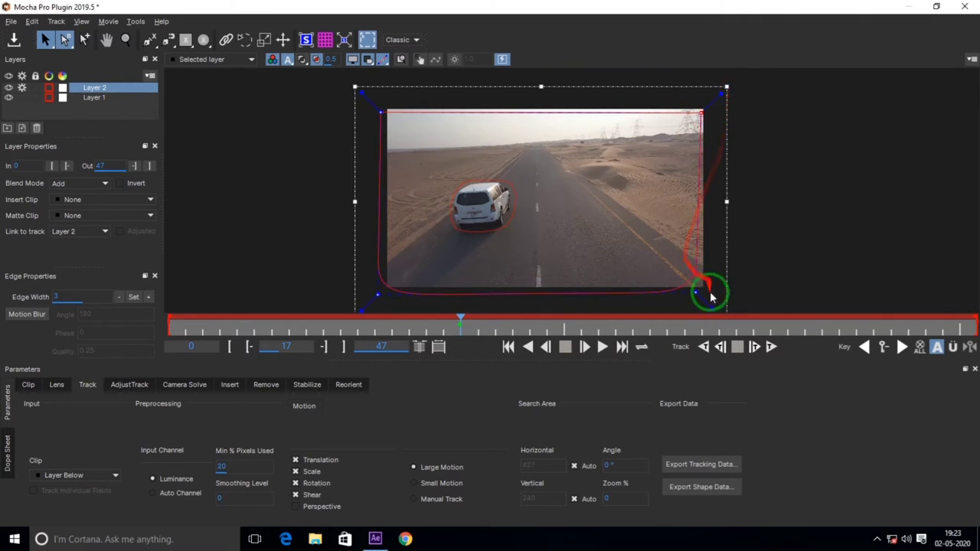
drag(711, 309, 740, 320)
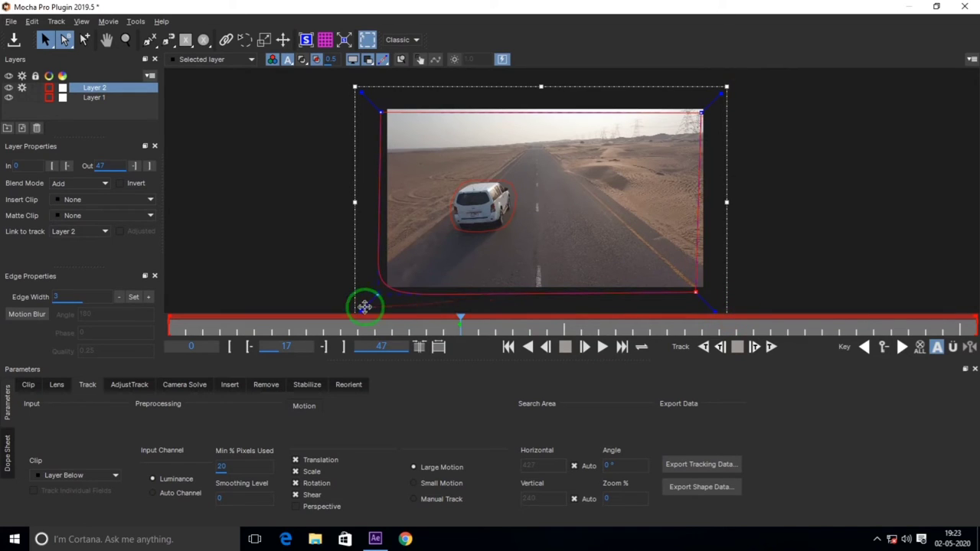
mouse_move(363, 305)
mouse_down()
mouse_move(338, 322)
mouse_move(376, 293)
mouse_up()
click(640, 305)
drag(640, 305, 691, 290)
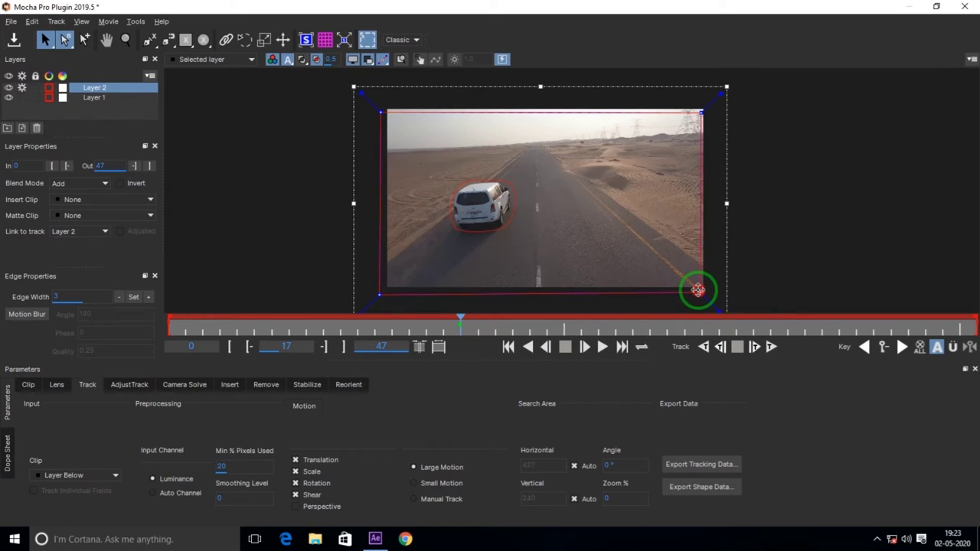
drag(698, 291, 696, 284)
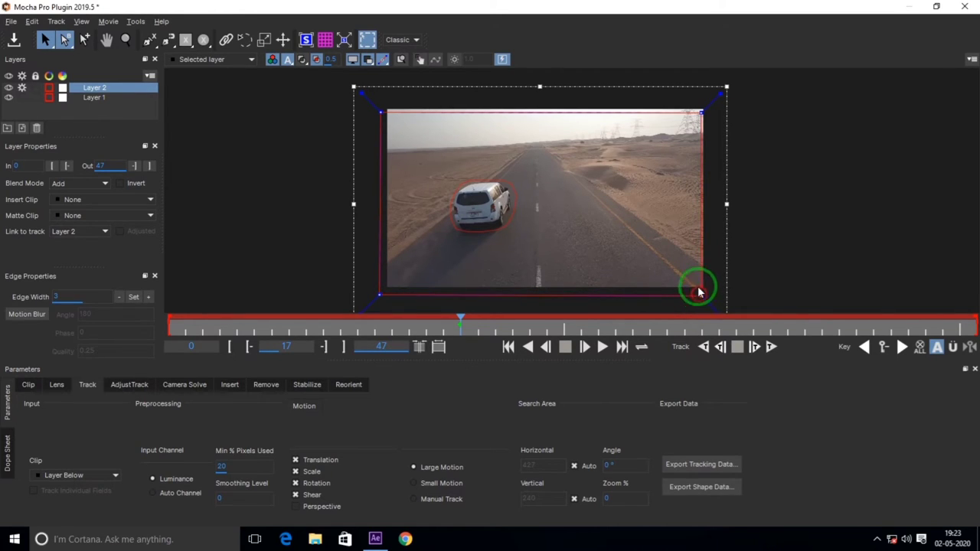
drag(421, 142, 366, 78)
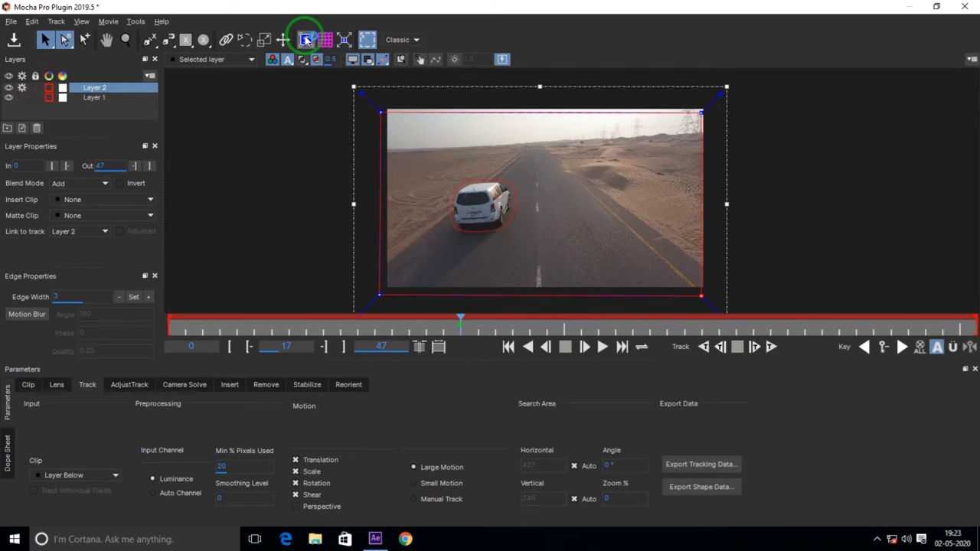
Show the planar surface, align its corners with Layer 2's spline corners, and turn on the planar grid.
click(306, 40)
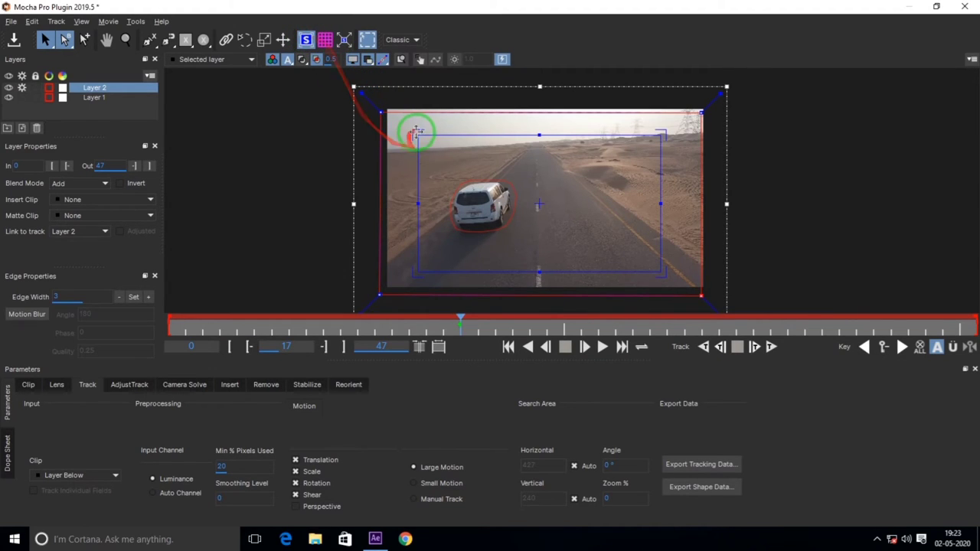
drag(414, 133, 380, 112)
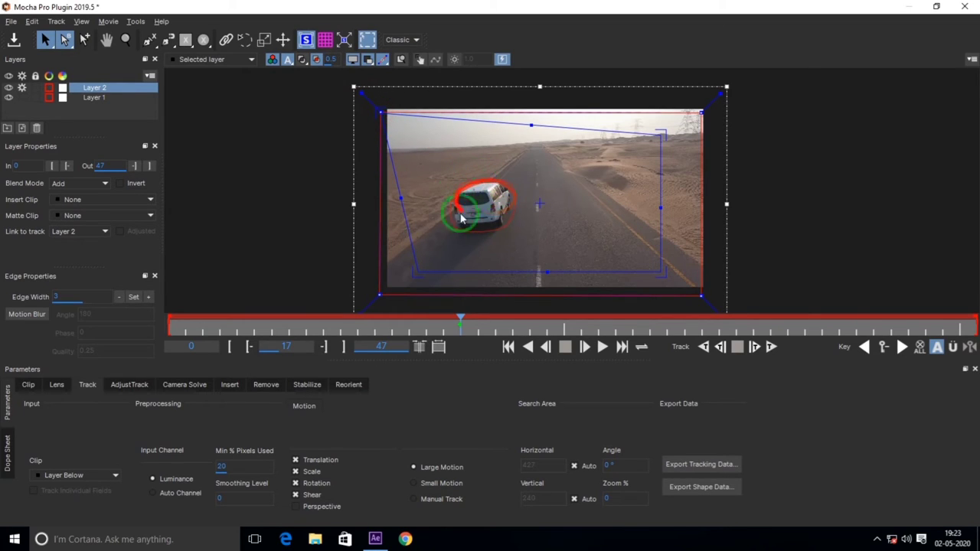
drag(461, 218, 481, 196)
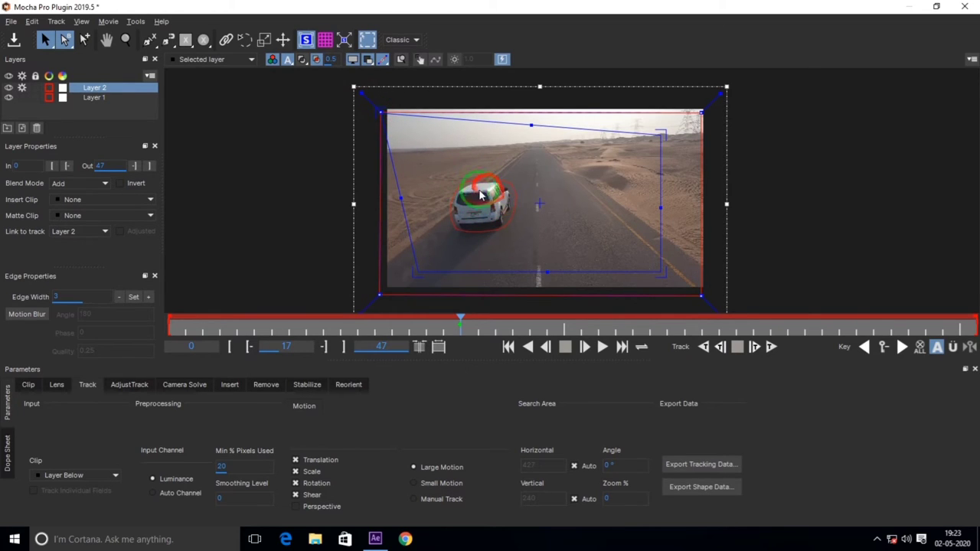
drag(661, 135, 702, 114)
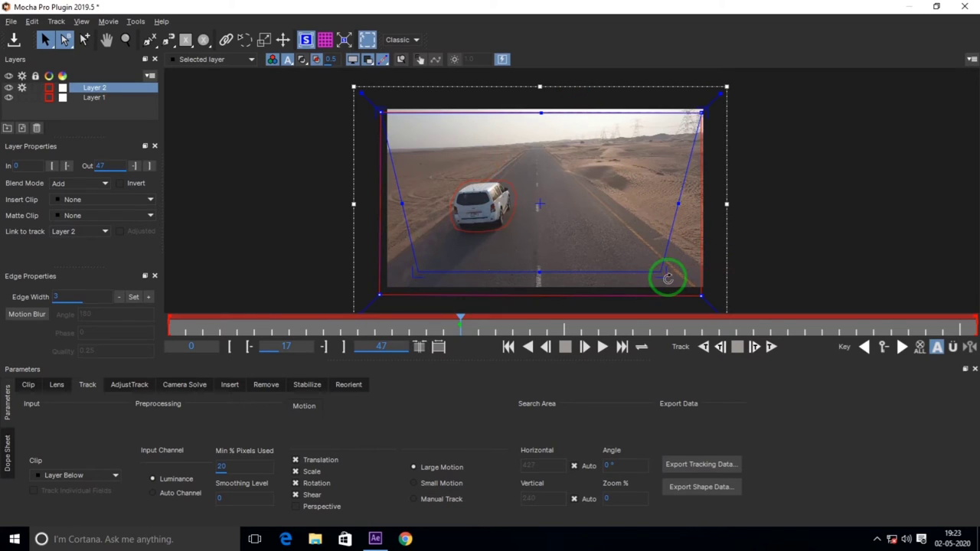
drag(664, 276, 702, 296)
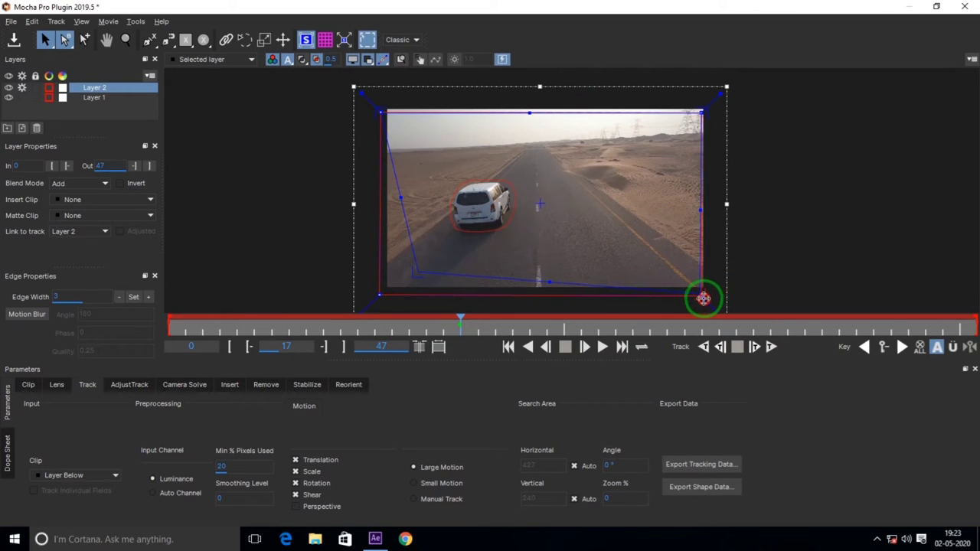
click(325, 39)
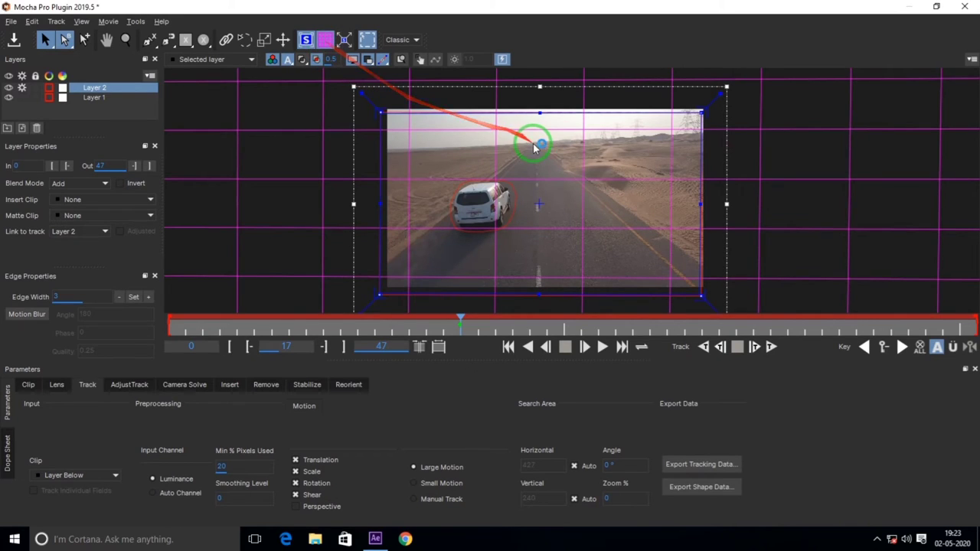
Place Layer 2 below Layer 1 in the layer order and track it backward from frame 17 to frame 0.
click(90, 87)
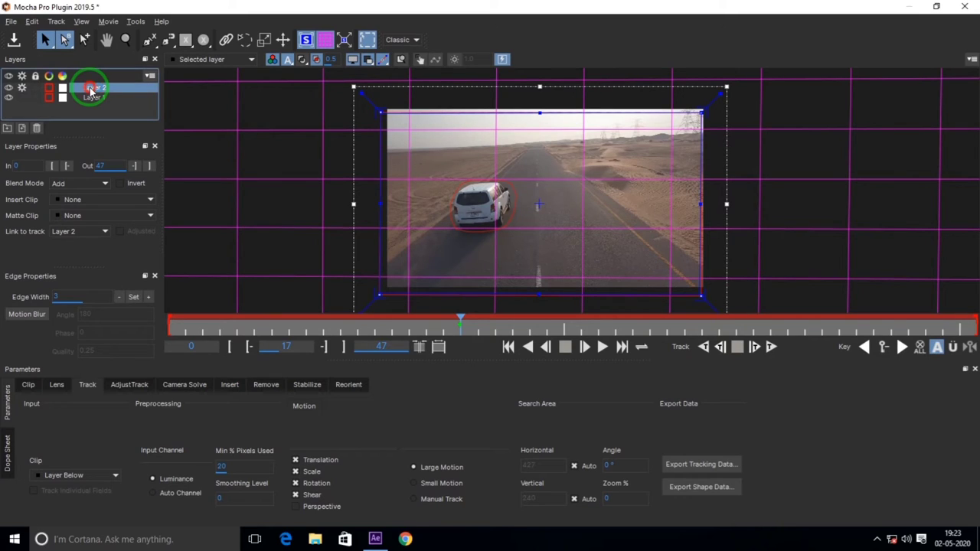
drag(86, 111, 86, 111)
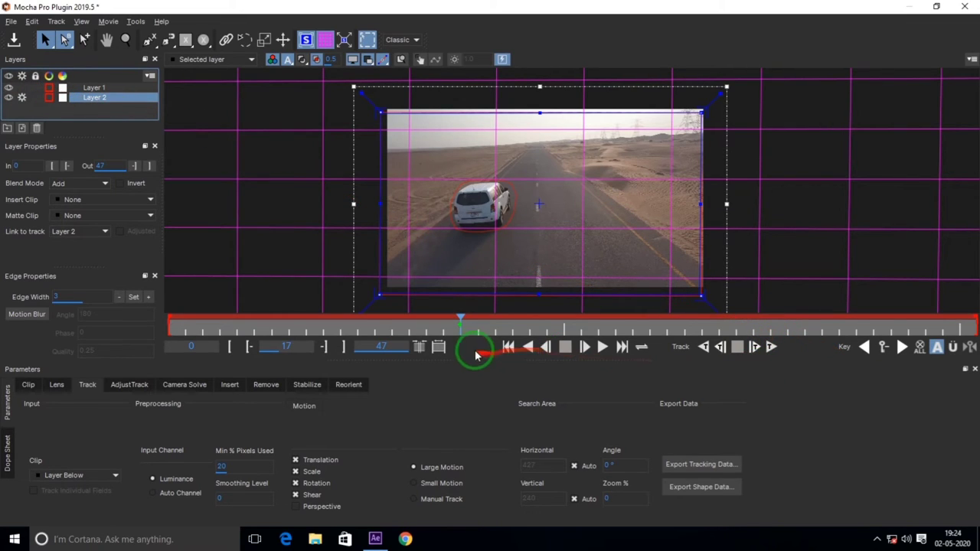
click(704, 347)
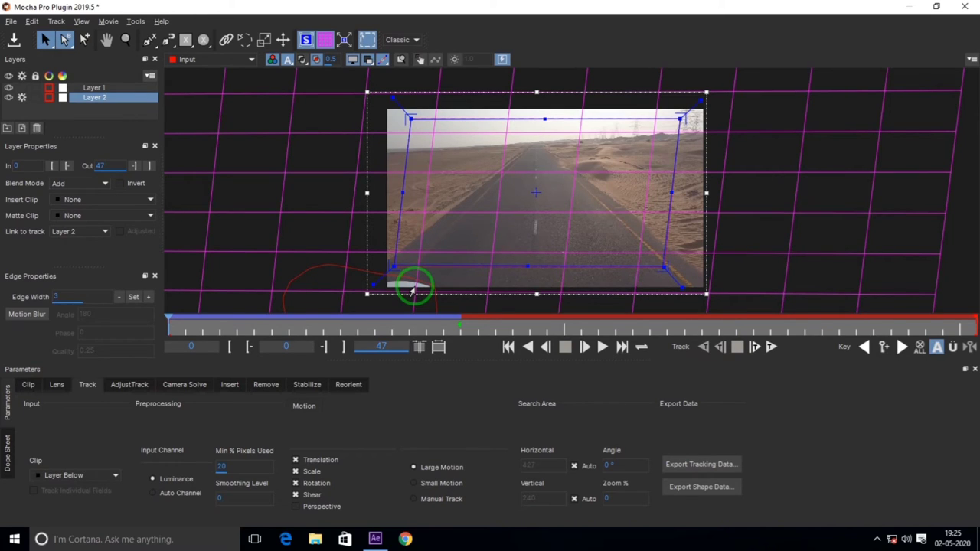
Hide the planar grid and surface, and move Layer 2's spline corners outward to the frame's corners at frame 0.
click(324, 40)
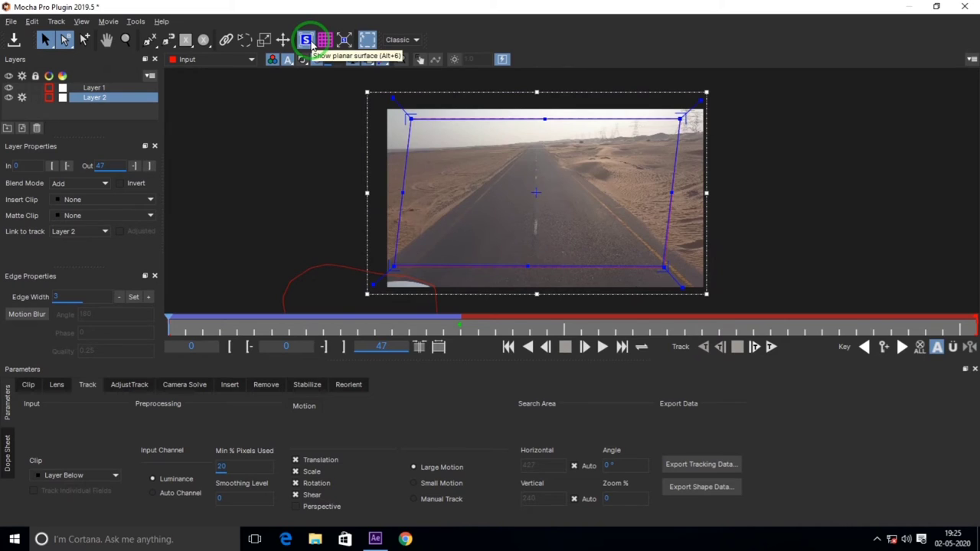
click(305, 40)
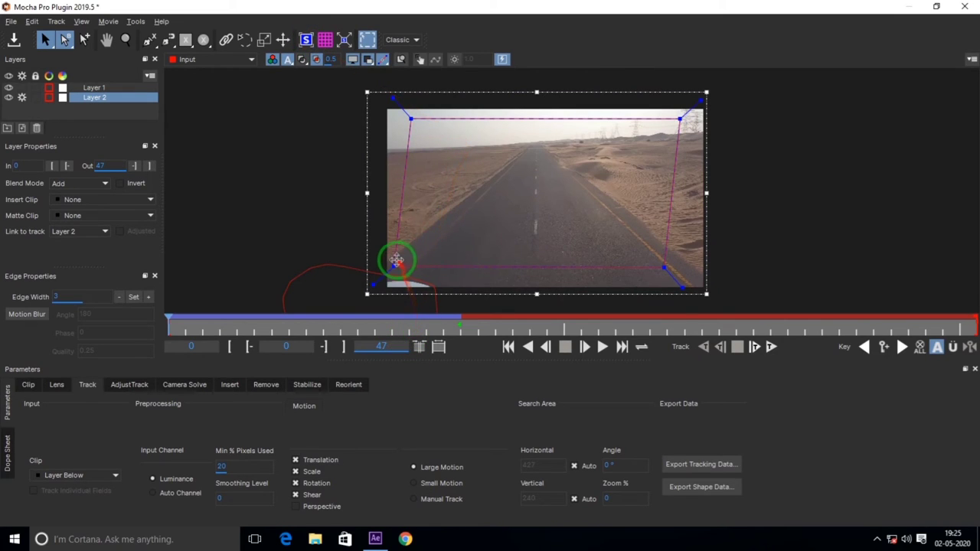
drag(395, 260, 380, 291)
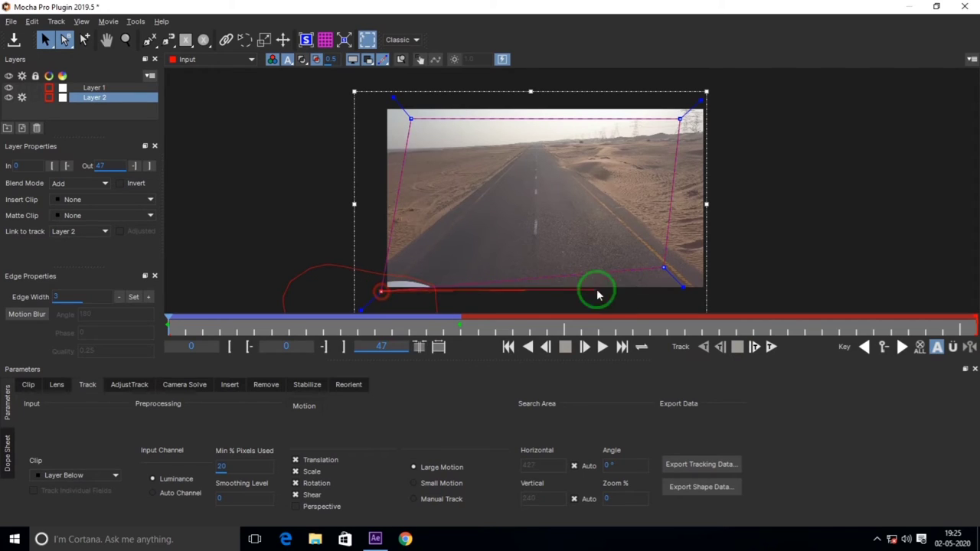
drag(666, 265, 683, 294)
drag(412, 118, 376, 105)
drag(680, 119, 687, 107)
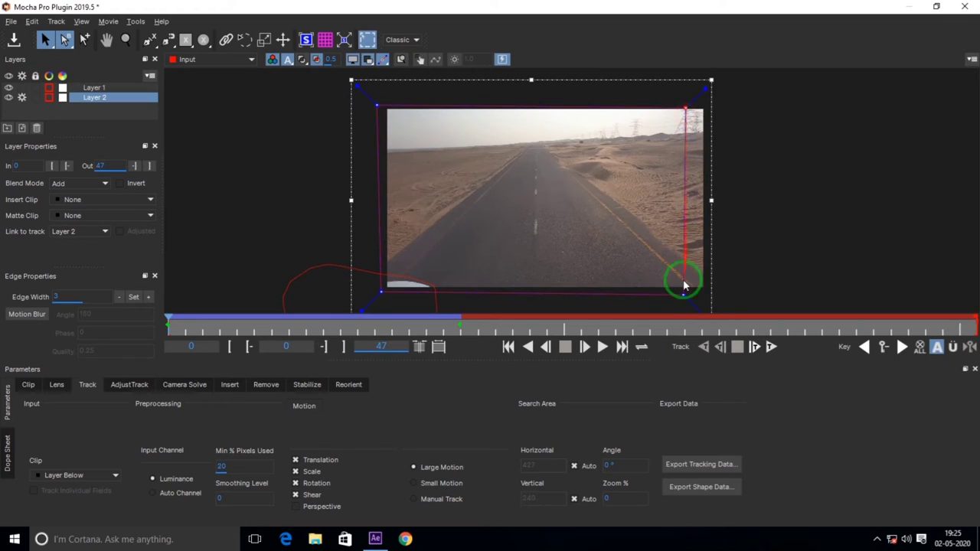
drag(682, 293, 691, 296)
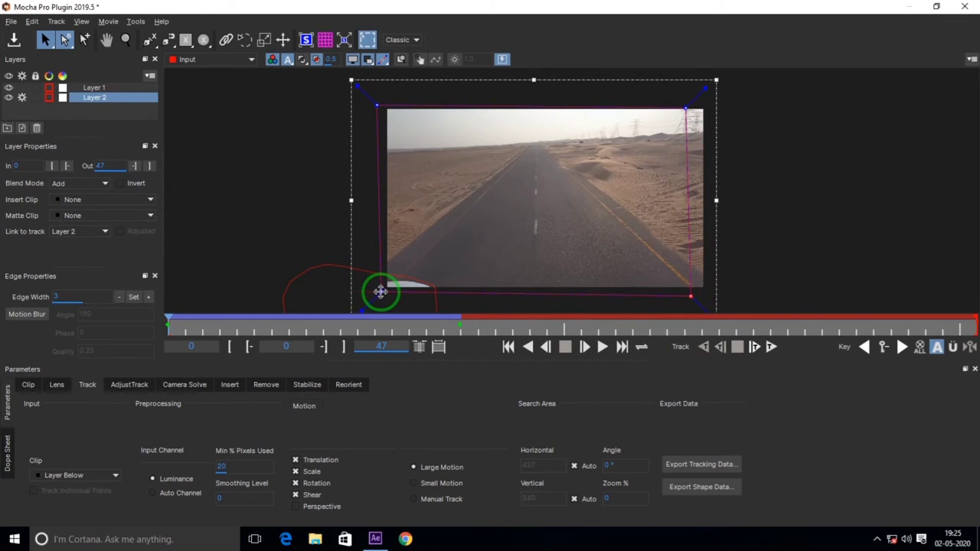
drag(381, 292, 376, 291)
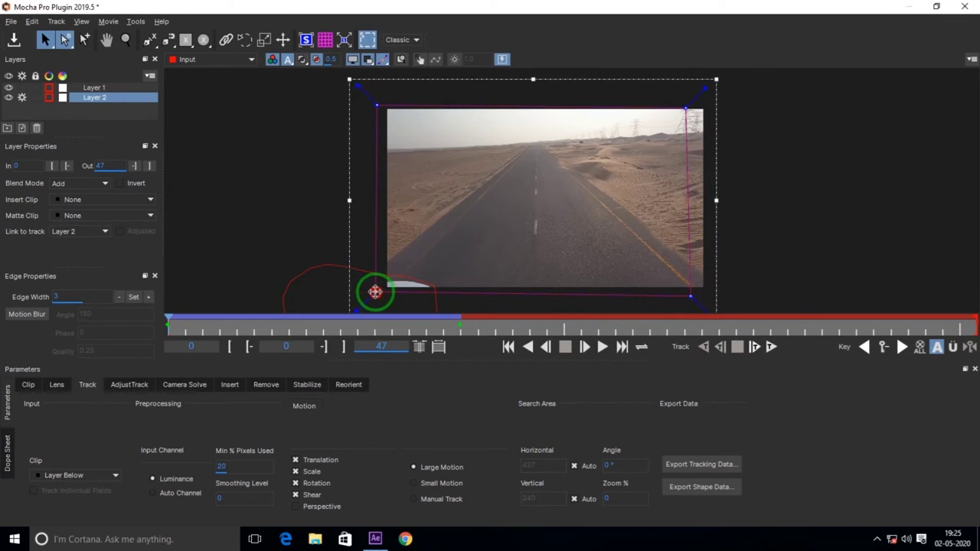
At frame 0, match the planar surface's corners to Layer 2's spline, and track the layer forward to frame 47.
click(306, 39)
click(409, 120)
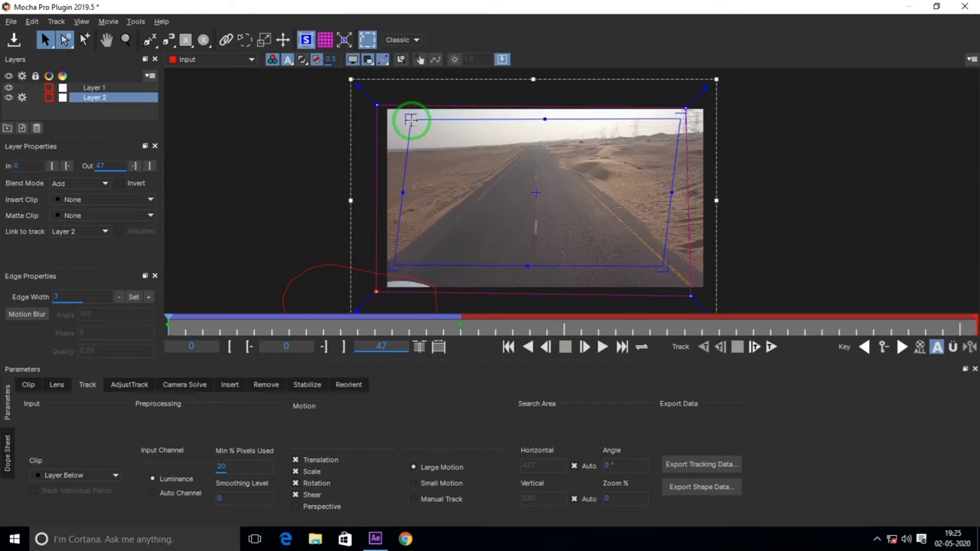
drag(410, 120, 377, 104)
drag(388, 265, 376, 291)
drag(663, 266, 687, 292)
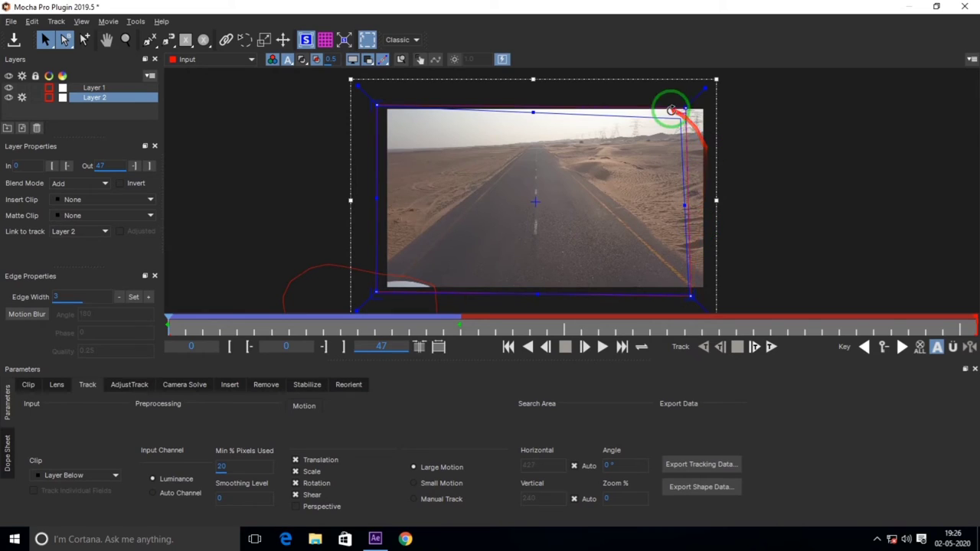
drag(684, 110, 684, 111)
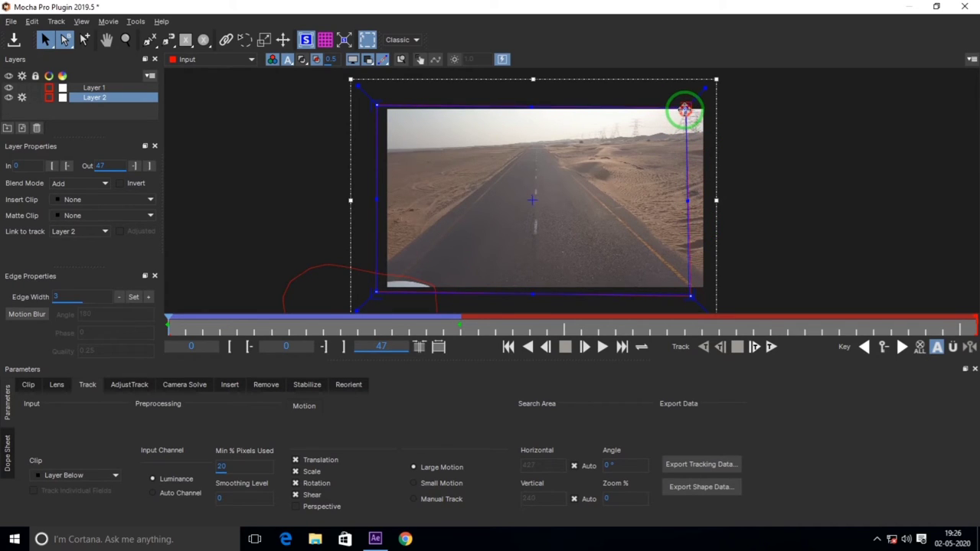
click(731, 170)
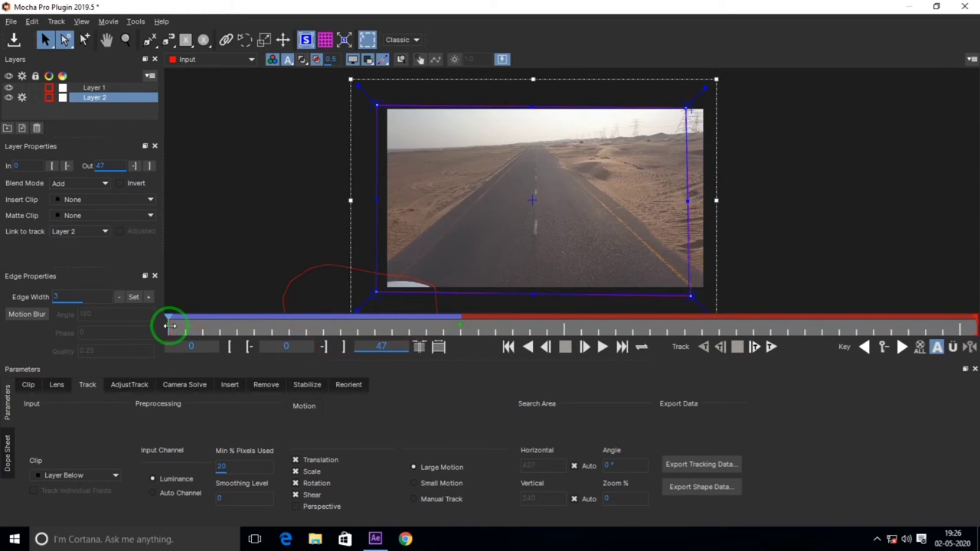
click(772, 347)
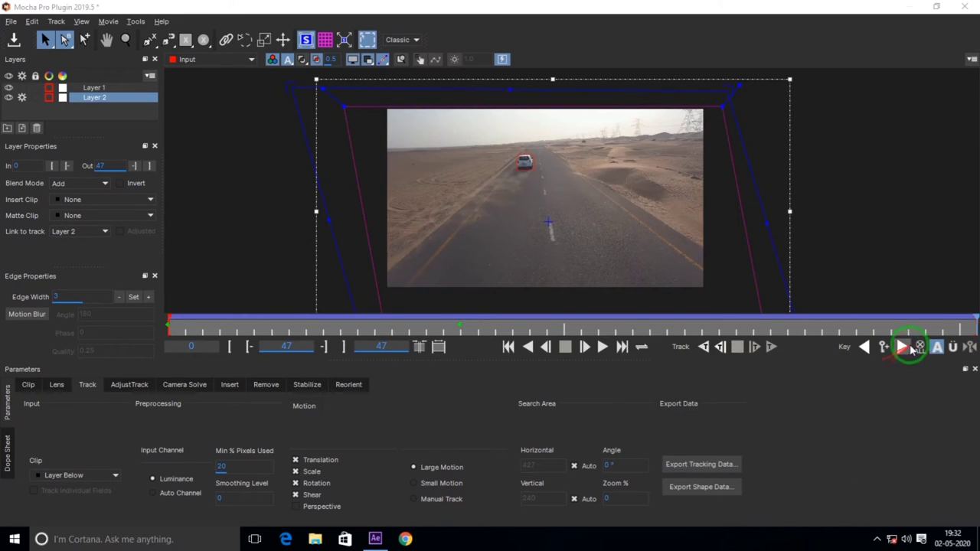
Enable processing for Layer 1 only and render its Remove pass backward from frame 47 to frame 0.
drag(970, 323, 970, 347)
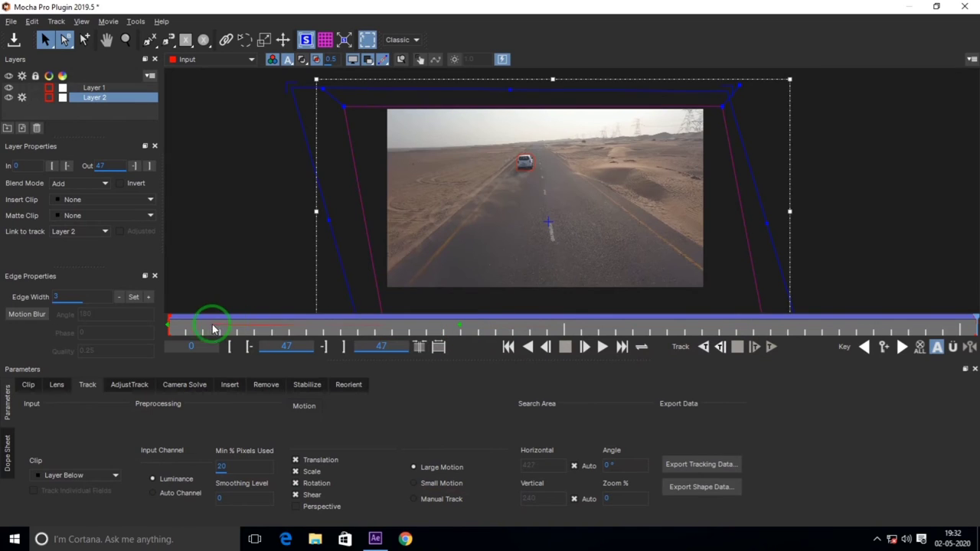
drag(214, 329, 974, 329)
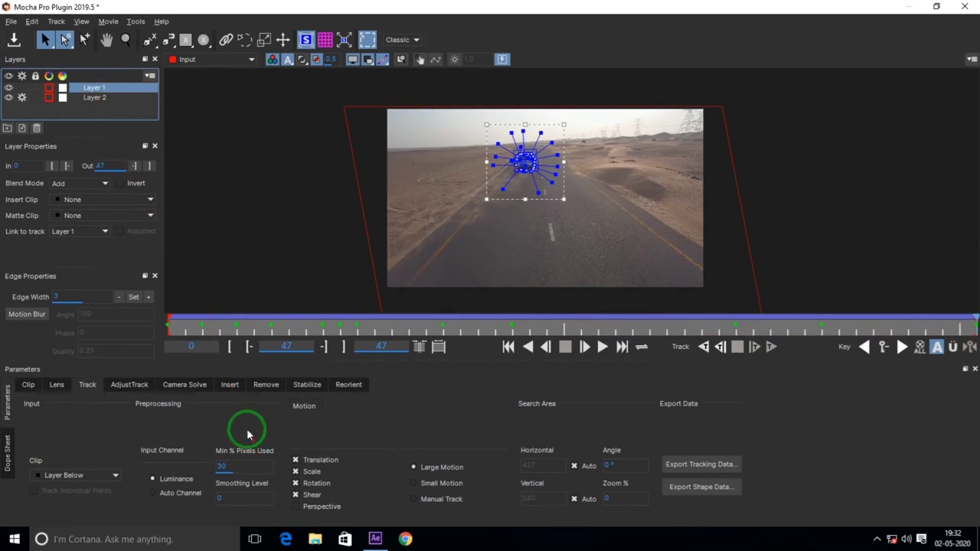
click(269, 387)
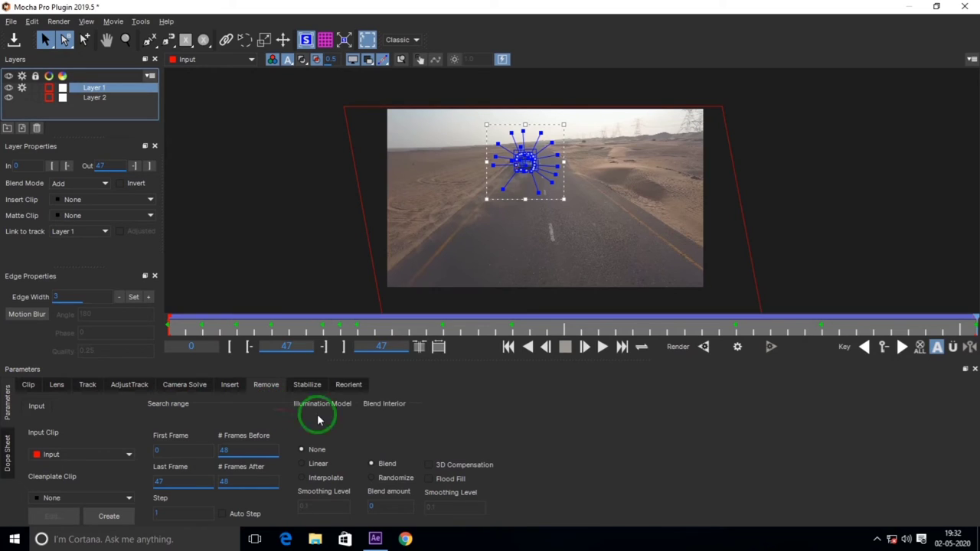
click(738, 349)
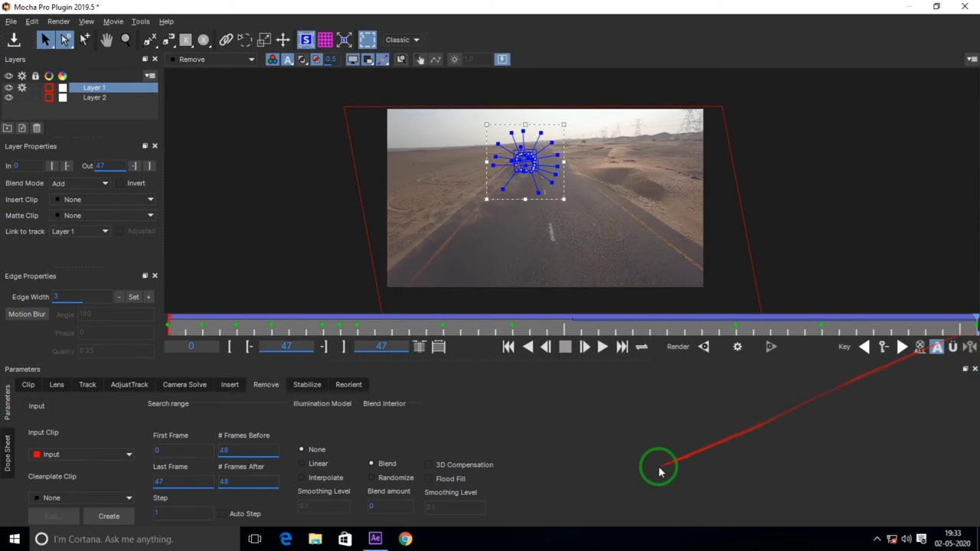
click(704, 347)
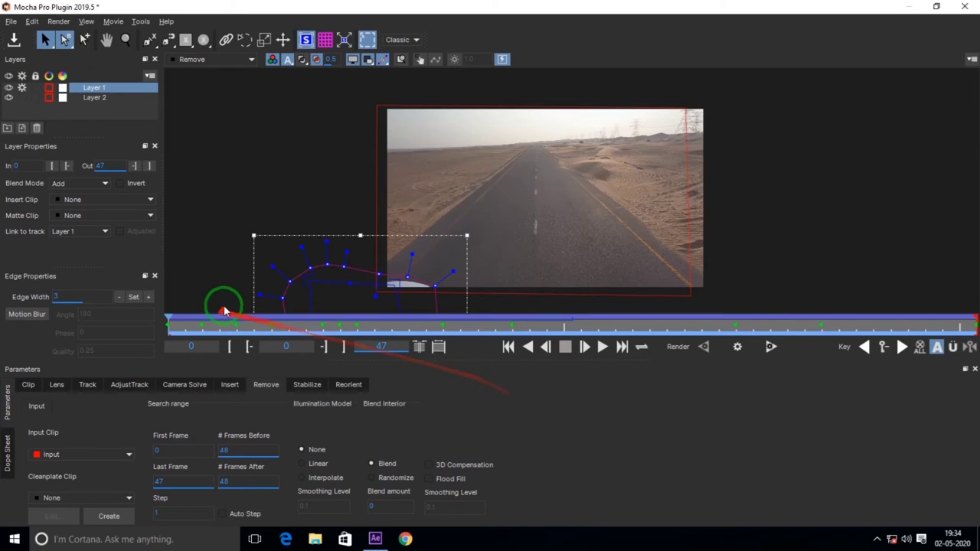
Deselect Layer 1 and examine the rendered car removal at frames 7, 21 and 17.
drag(168, 323, 284, 325)
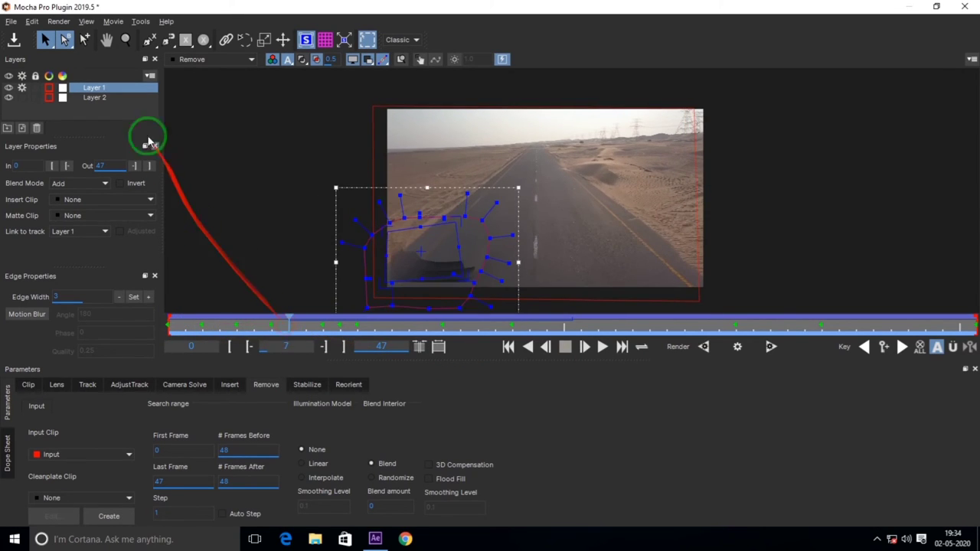
click(135, 113)
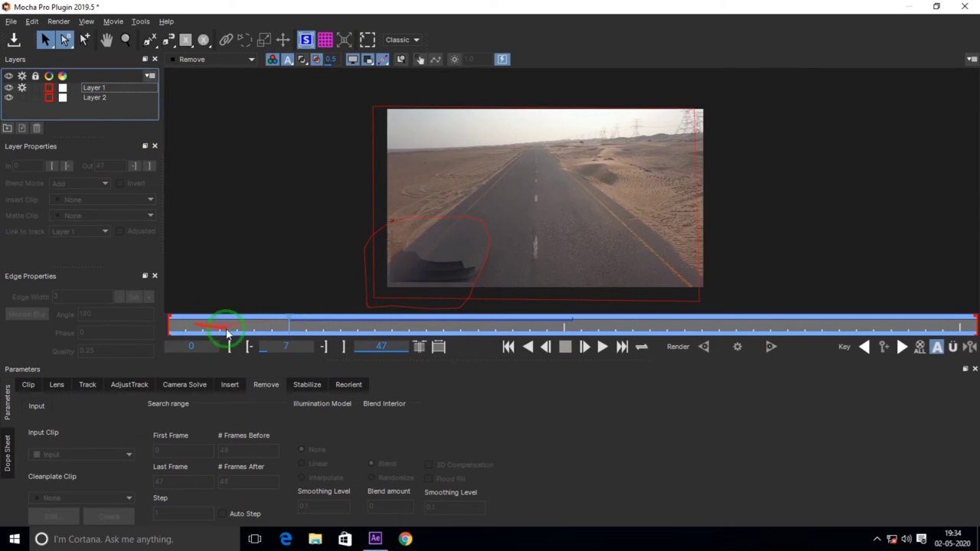
drag(290, 323, 532, 325)
click(548, 181)
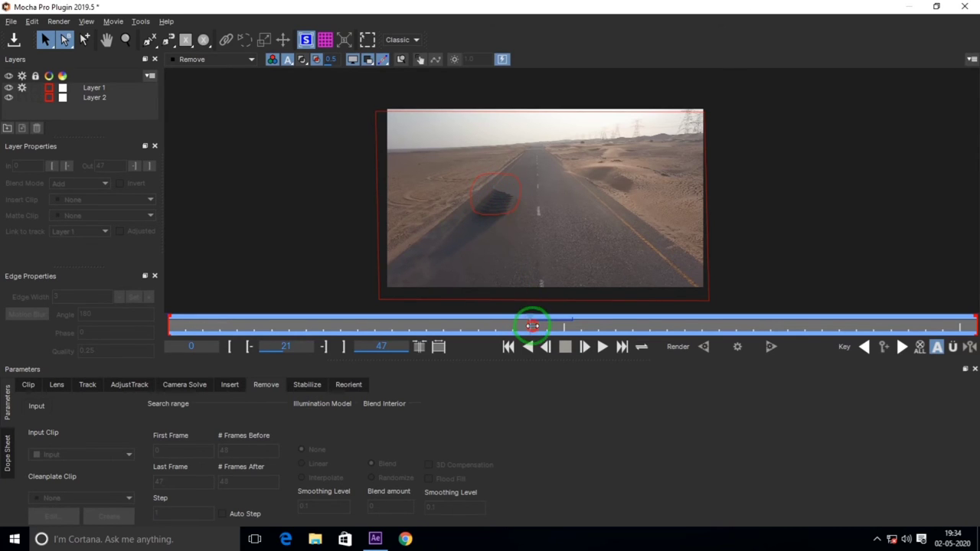
mouse_move(532, 325)
mouse_down()
mouse_move(706, 328)
mouse_move(600, 331)
mouse_move(783, 322)
mouse_move(875, 304)
mouse_move(783, 323)
mouse_move(562, 321)
mouse_move(361, 351)
mouse_move(155, 359)
mouse_move(164, 346)
mouse_move(247, 329)
mouse_move(464, 337)
mouse_up()
mouse_move(493, 203)
mouse_down()
mouse_move(480, 206)
mouse_move(570, 261)
mouse_up()
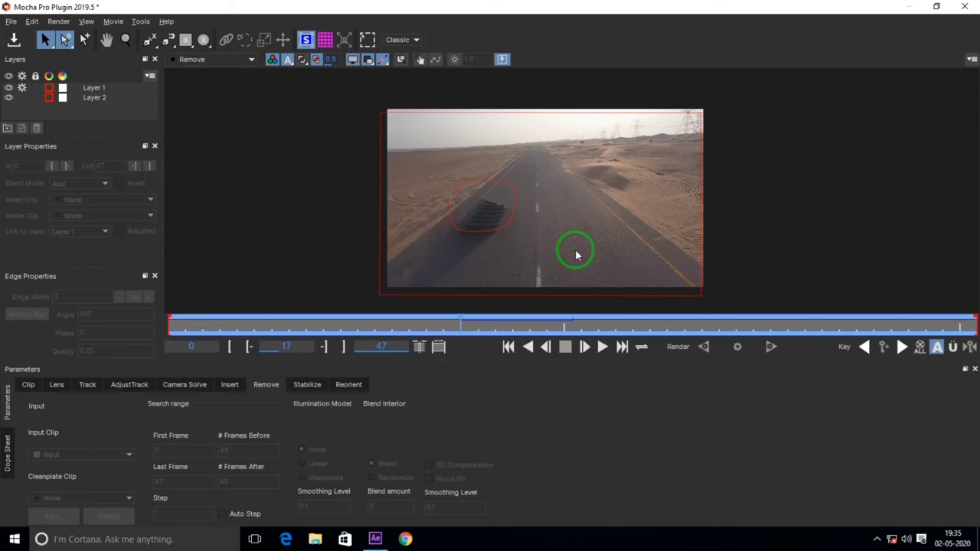
Close Mocha Pro with the project changes saved, and move the After Effects composition to 0:00:00:14.
click(964, 8)
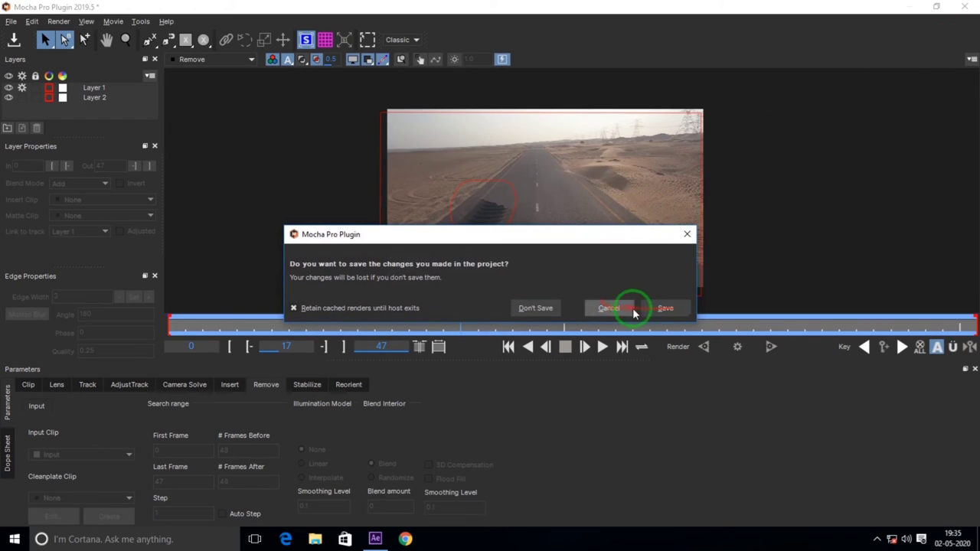
click(665, 310)
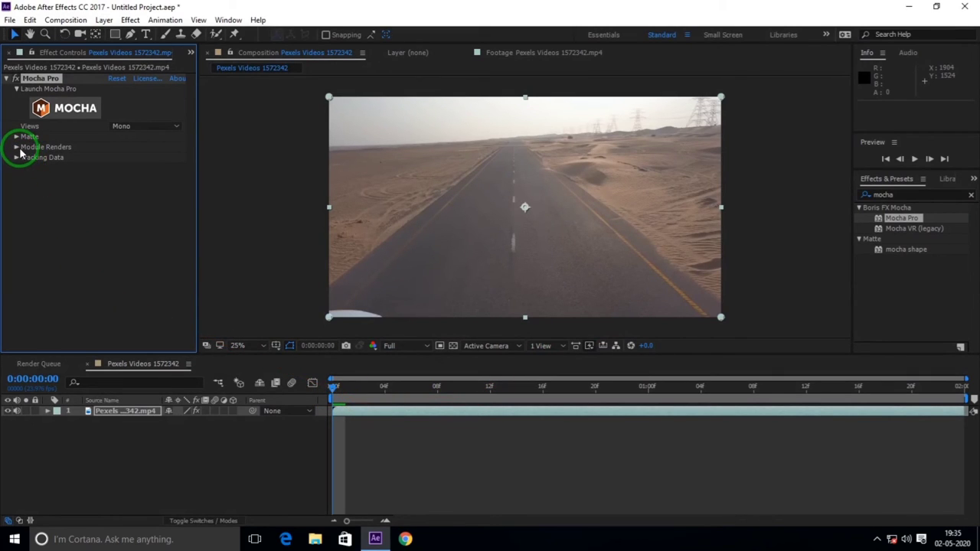
drag(334, 389, 518, 389)
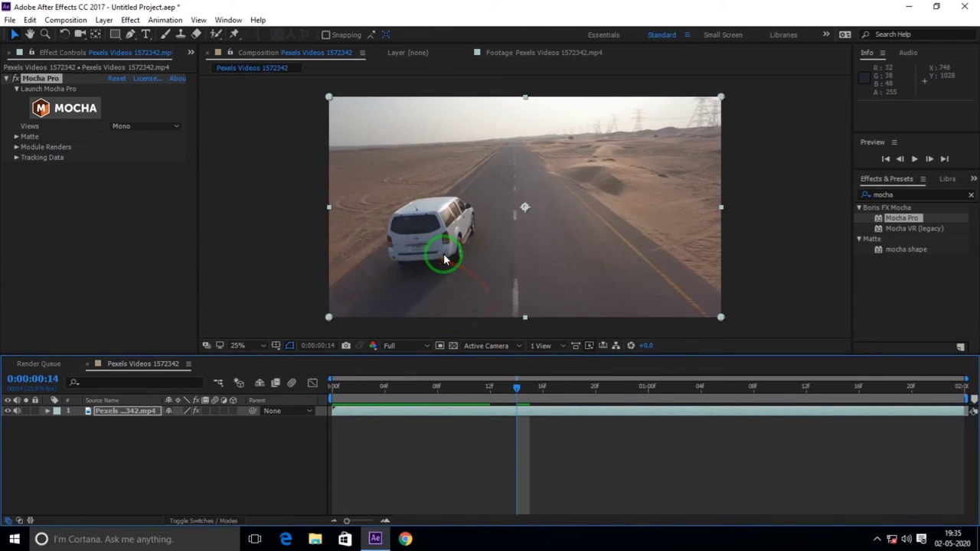
Turn on Render in the Mocha Pro effect's module renders with the Remove module, and preview it at 0:00:00:19.
click(16, 147)
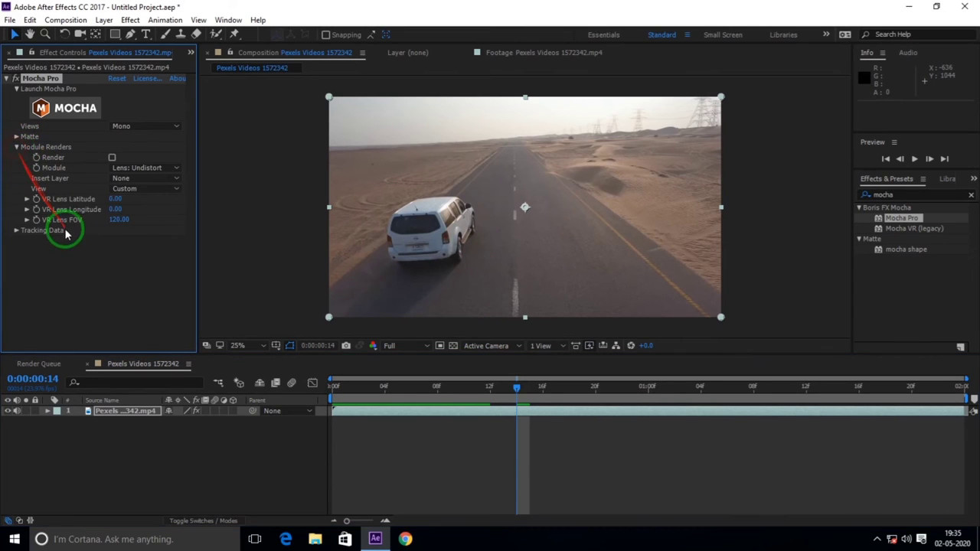
click(112, 158)
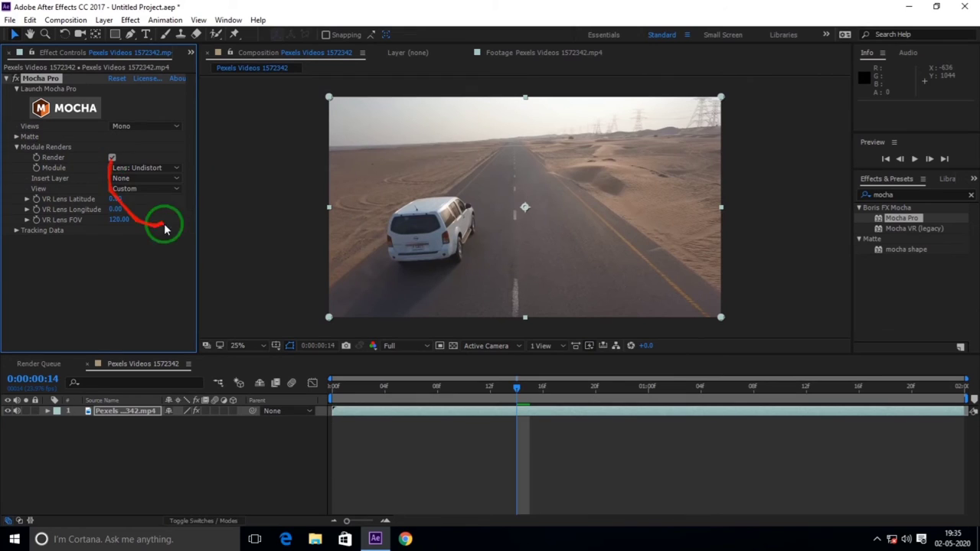
click(175, 169)
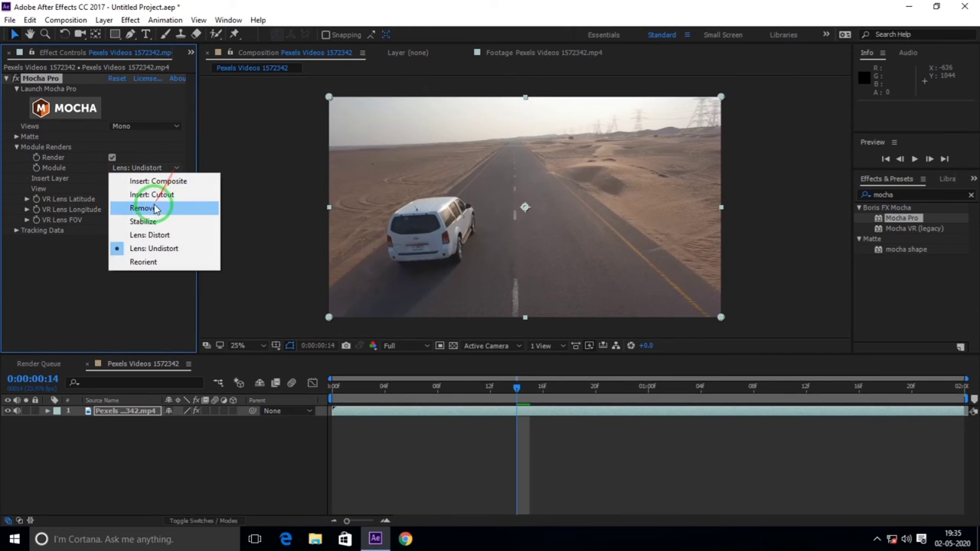
click(151, 209)
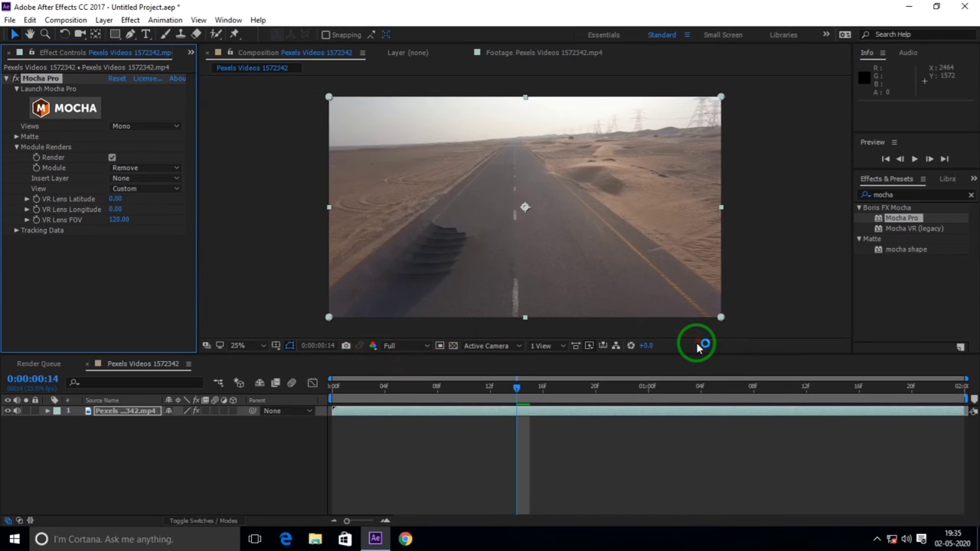
mouse_move(697, 347)
mouse_down()
mouse_move(513, 210)
mouse_move(462, 201)
mouse_move(526, 254)
mouse_move(439, 218)
mouse_move(429, 270)
mouse_move(421, 239)
mouse_move(531, 392)
mouse_move(505, 375)
mouse_move(442, 211)
mouse_move(503, 259)
mouse_move(442, 241)
mouse_move(423, 221)
mouse_move(377, 271)
mouse_move(397, 296)
mouse_move(436, 274)
mouse_move(443, 252)
mouse_move(537, 390)
mouse_move(505, 388)
mouse_move(586, 390)
mouse_up()
click(511, 390)
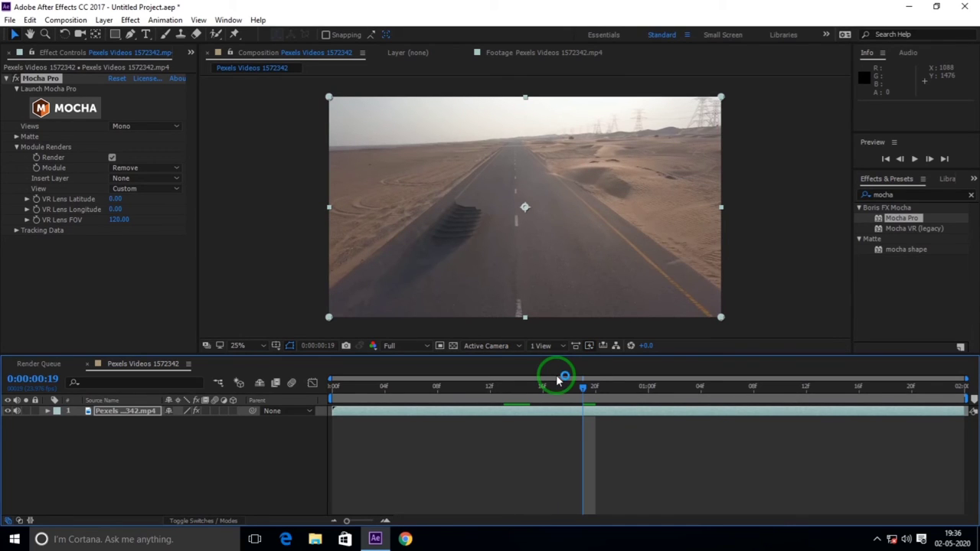
Duplicate the road clip layer and delete the Mocha Pro effect from the upper copy.
click(134, 411)
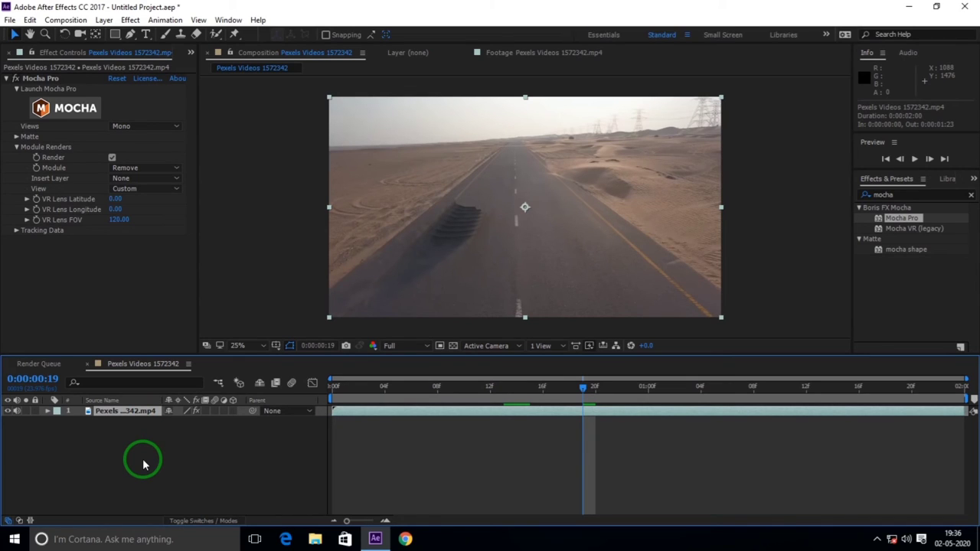
key(ctrl+d)
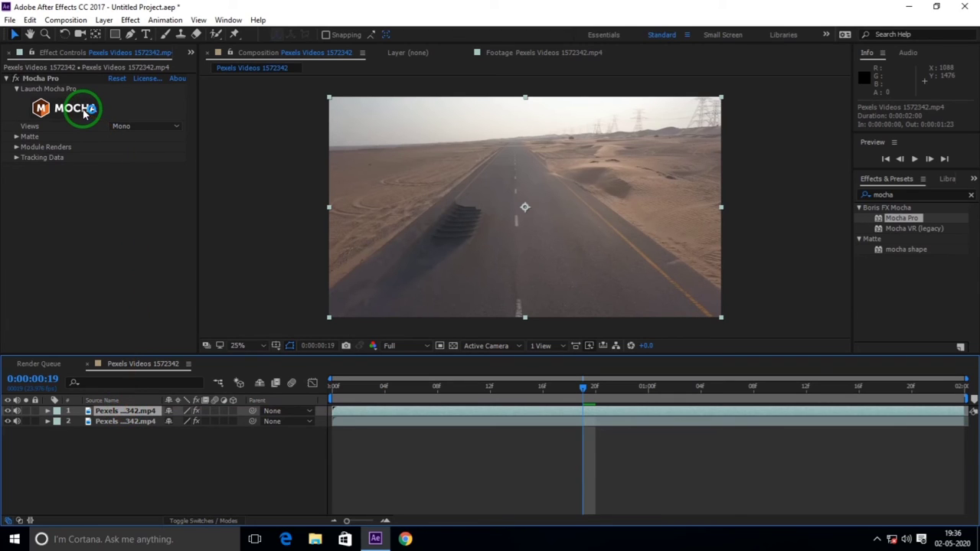
click(38, 78)
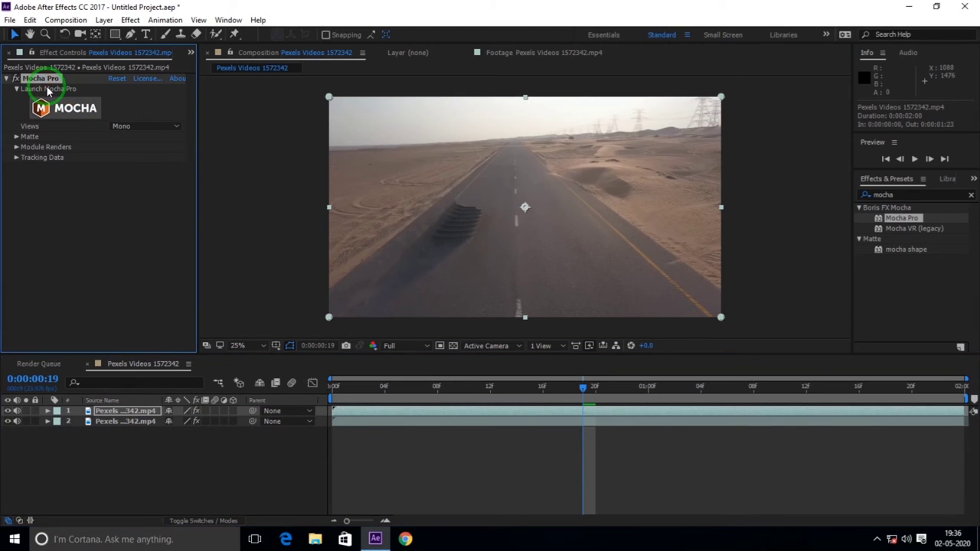
key(Delete)
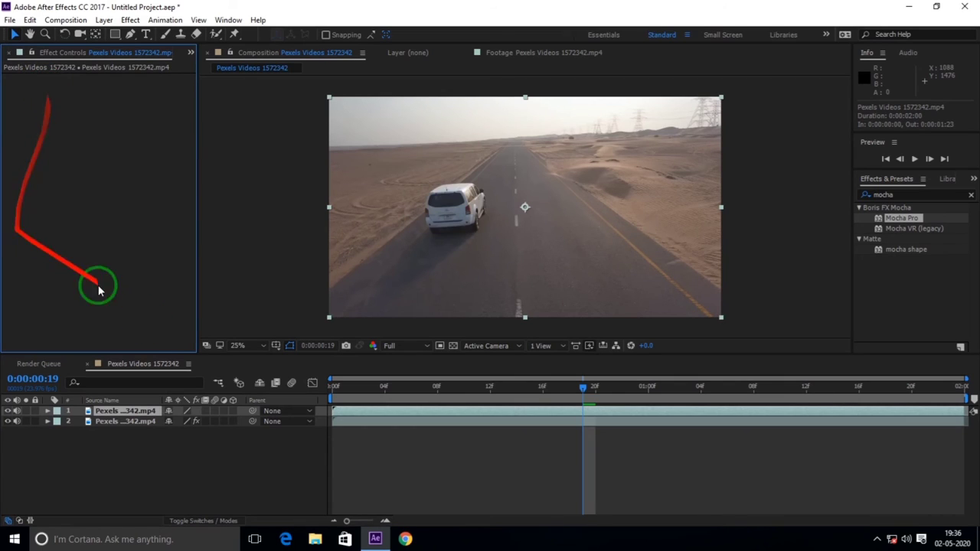
Compare the two clip layers by hiding and reshowing the upper copy and inspecting each layer's effects.
click(138, 421)
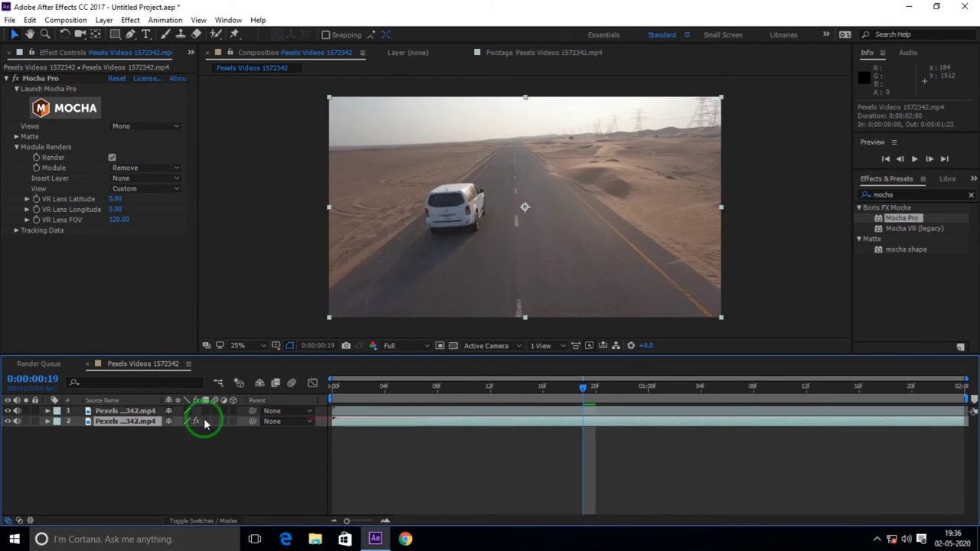
click(8, 411)
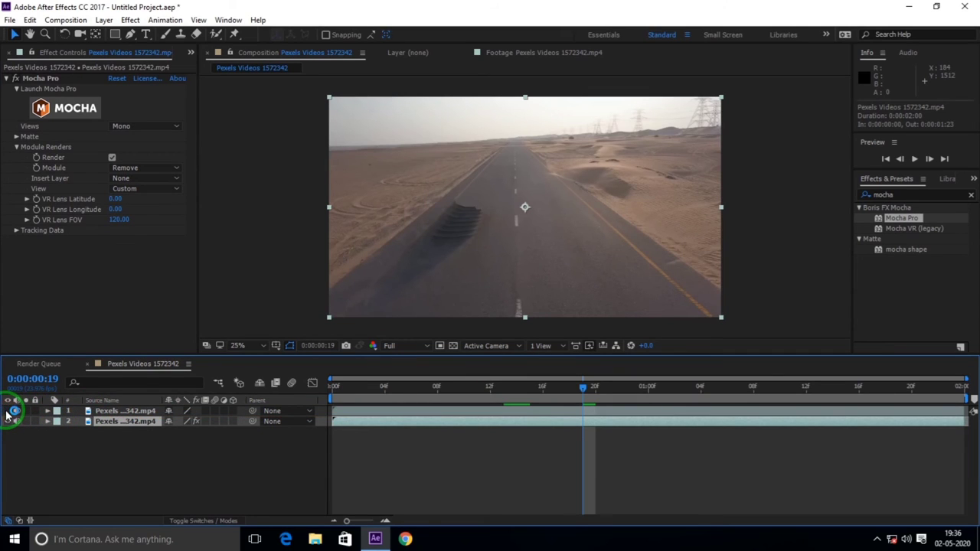
click(8, 411)
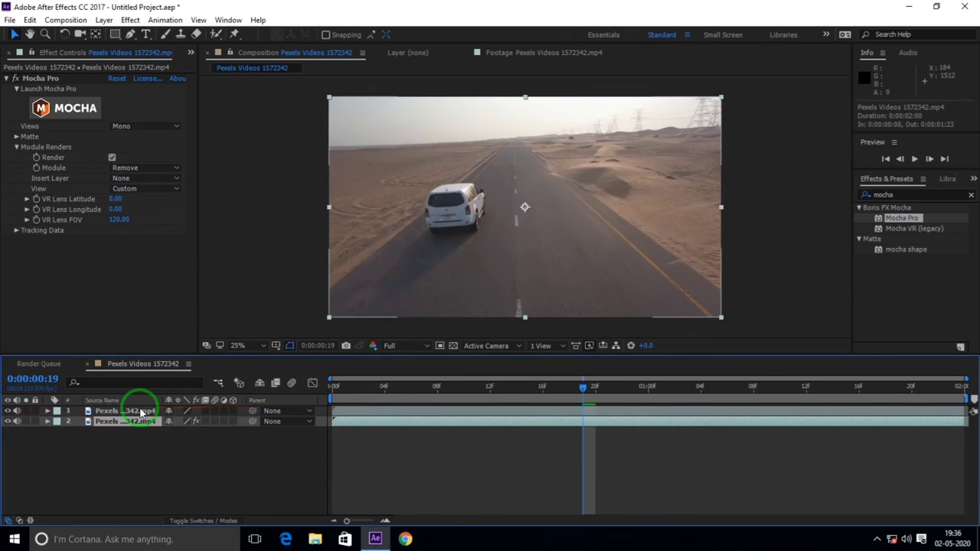
click(138, 411)
click(139, 421)
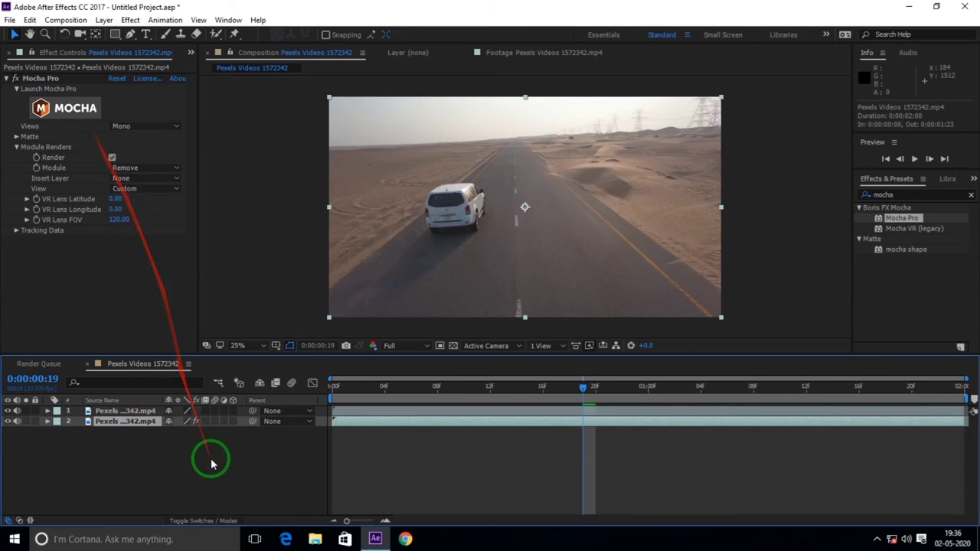
click(131, 411)
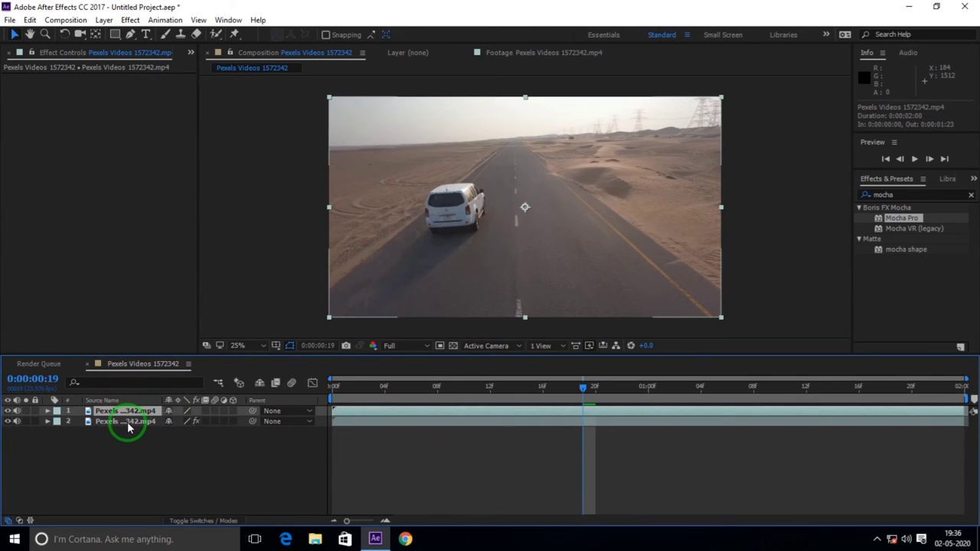
Reopen Mocha Pro from the lower clip layer and copy Layer 1's shape to the clipboard as Mocha shape data for AE.
click(128, 425)
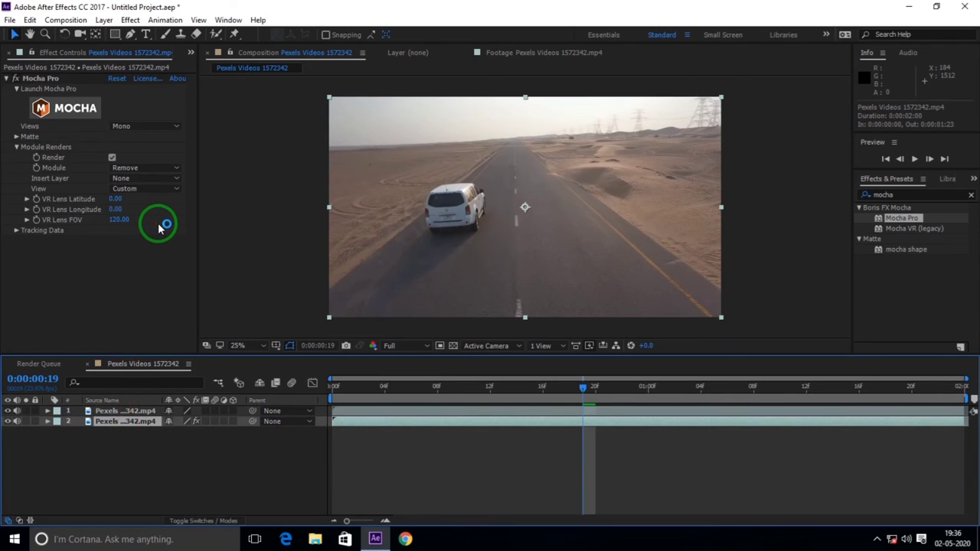
click(81, 101)
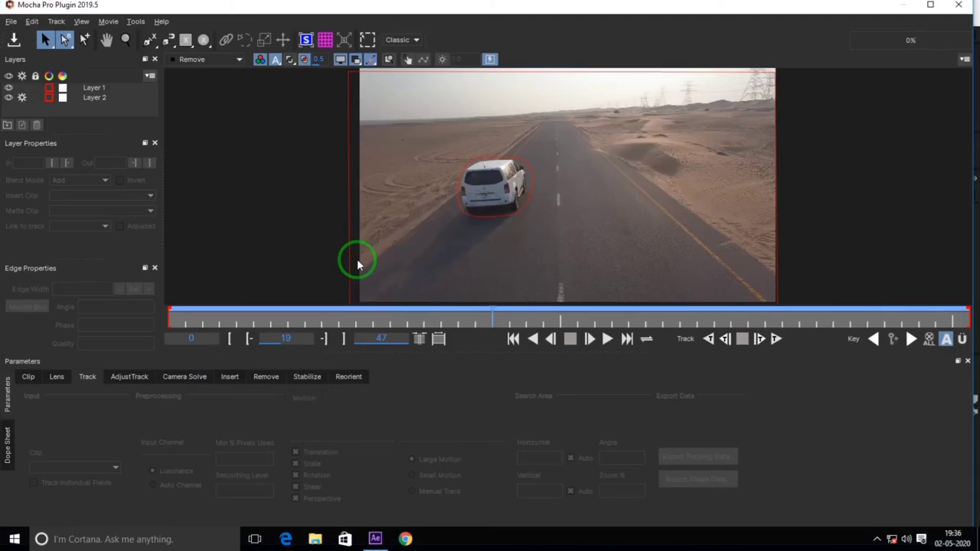
click(93, 88)
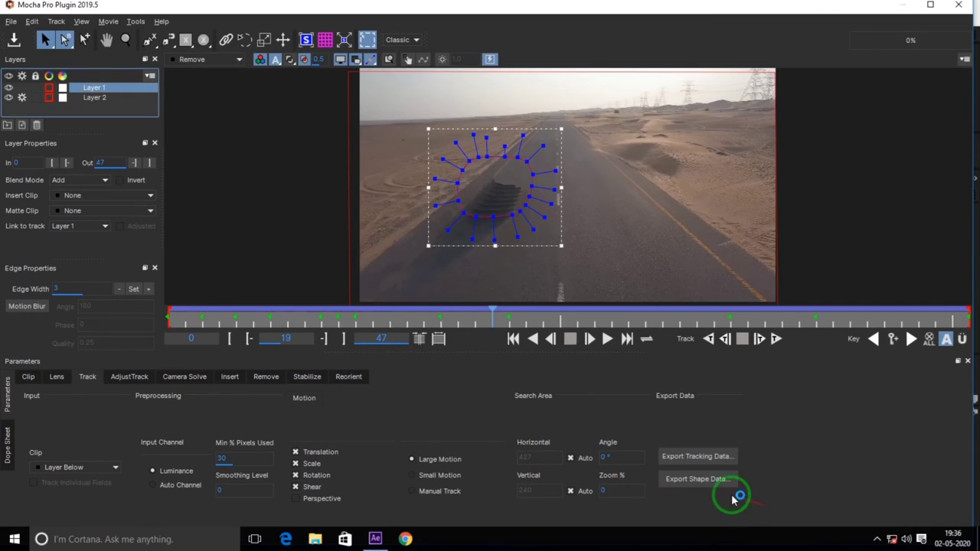
click(693, 480)
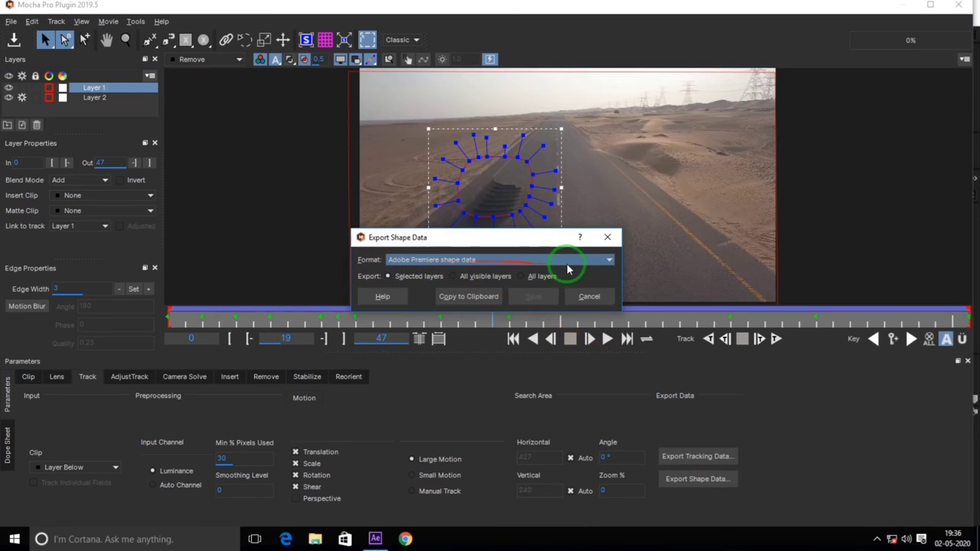
click(610, 262)
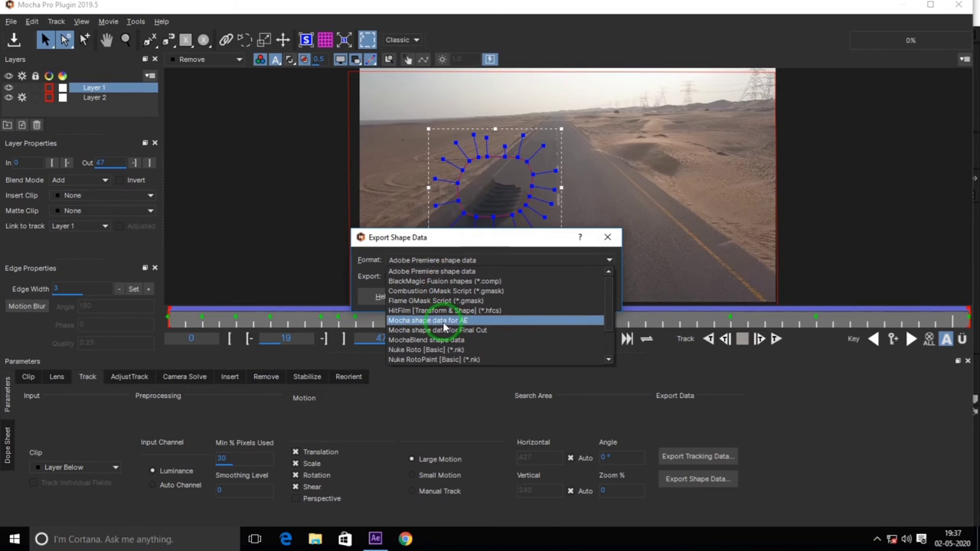
click(464, 320)
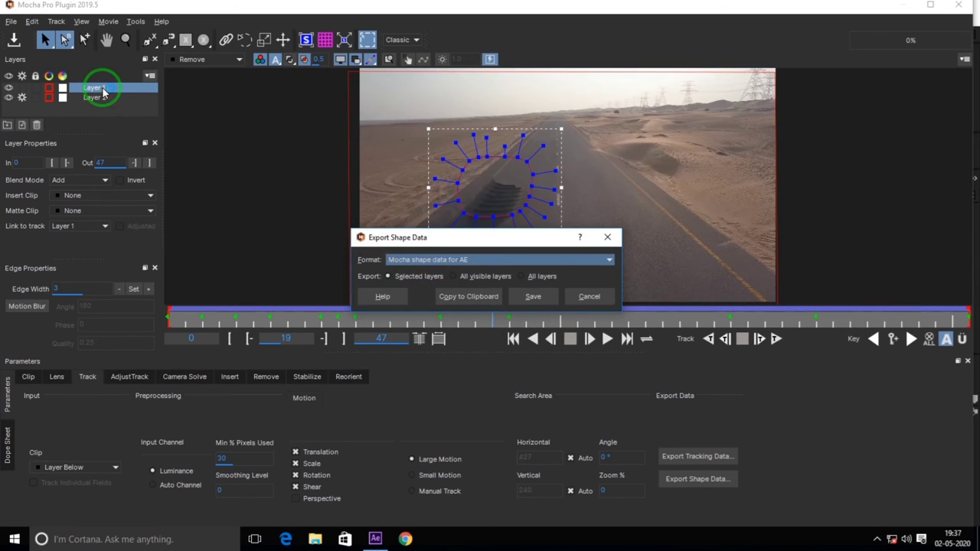
click(464, 296)
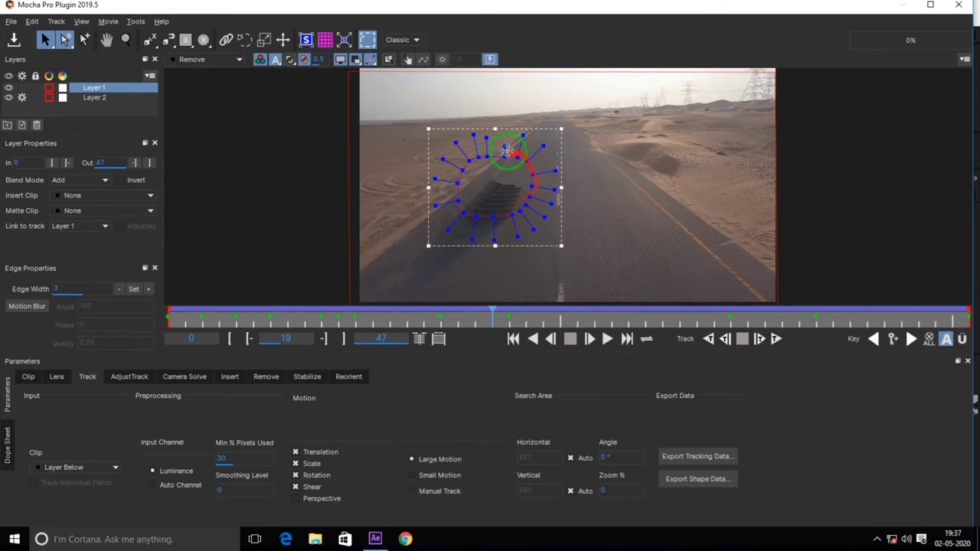
Close Mocha Pro to return to After Effects and move the current time to 0:00:00:00.
click(957, 7)
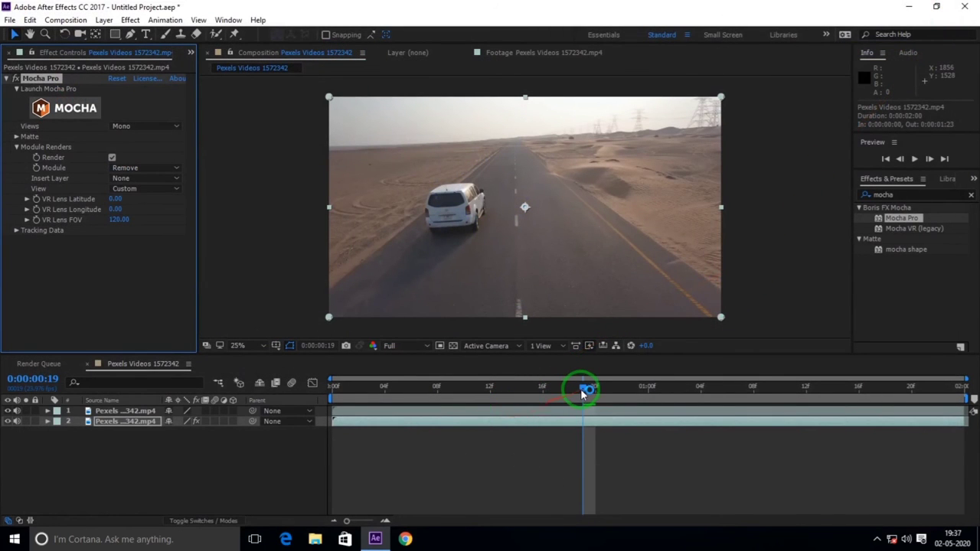
drag(582, 390, 302, 470)
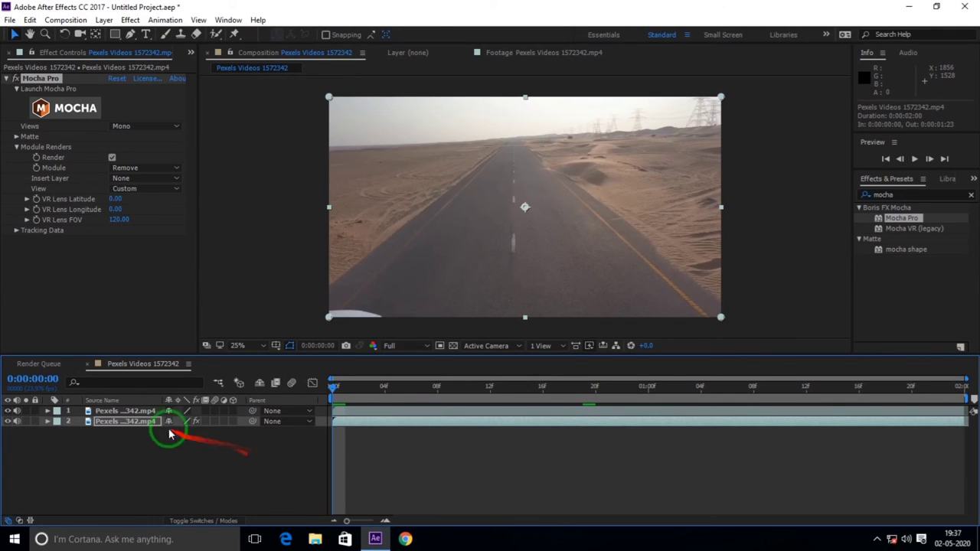
Paste the copied mocha mask onto the upper clip layer at the start of the composition.
click(138, 411)
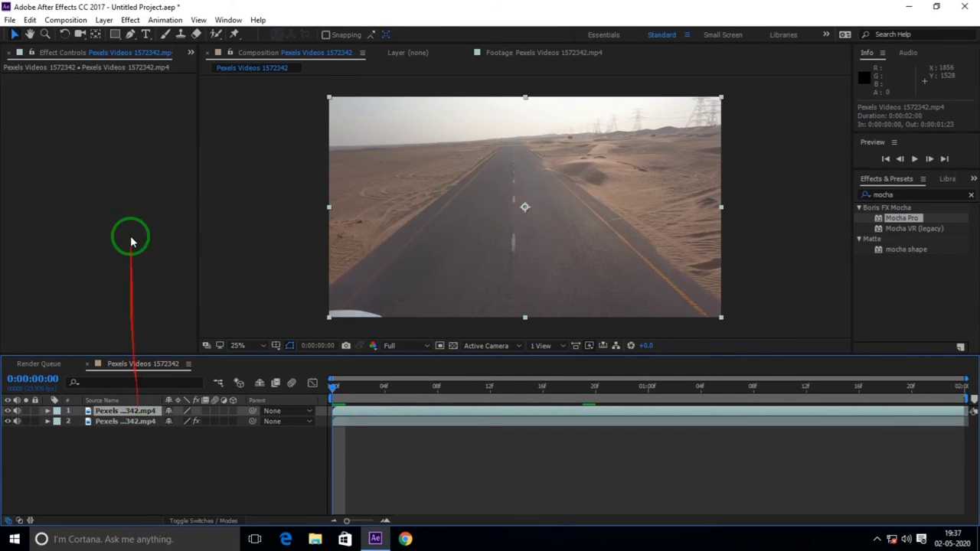
click(30, 20)
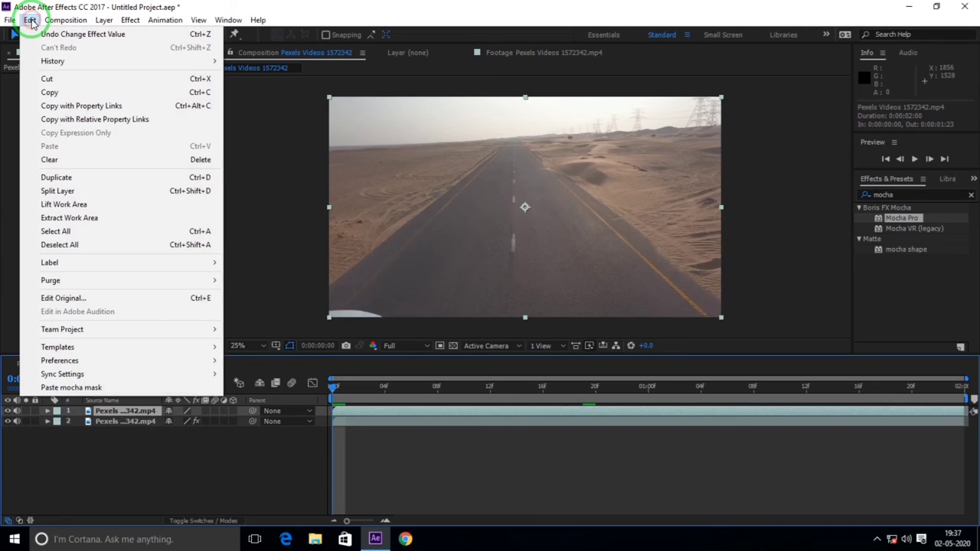
click(83, 388)
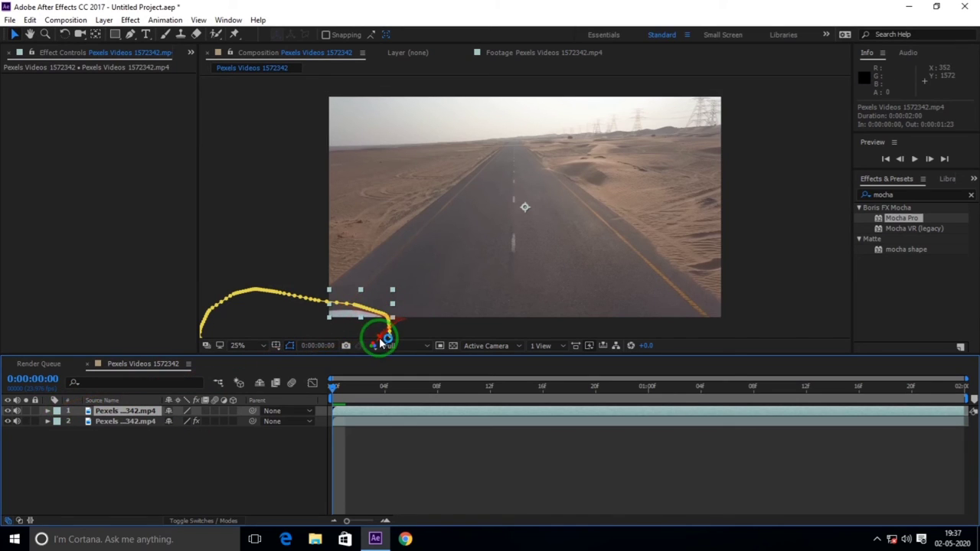
Solo the upper clip layer, go to 0:00:00:20 and set its Layer 1 mask mode to Subtract.
click(25, 412)
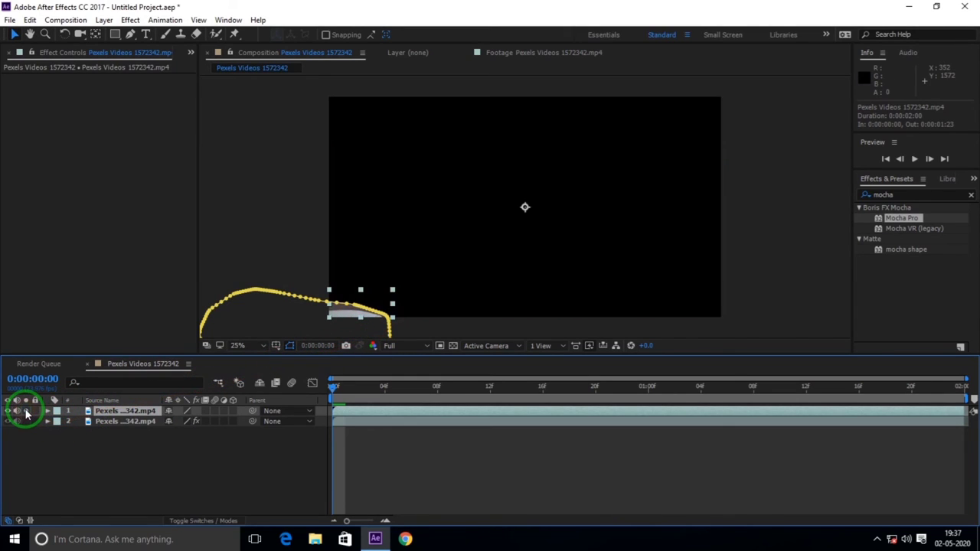
drag(333, 389, 596, 390)
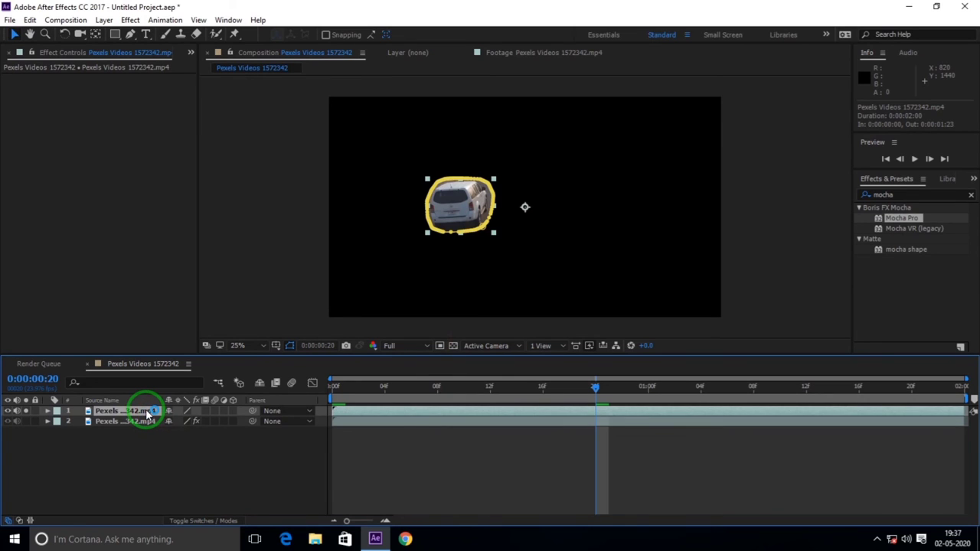
key(m)
key(m)
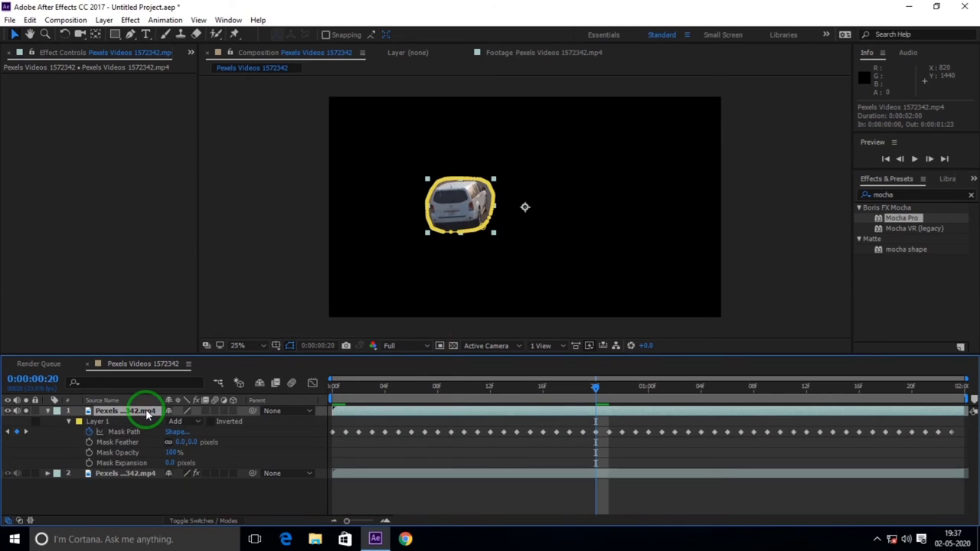
click(198, 419)
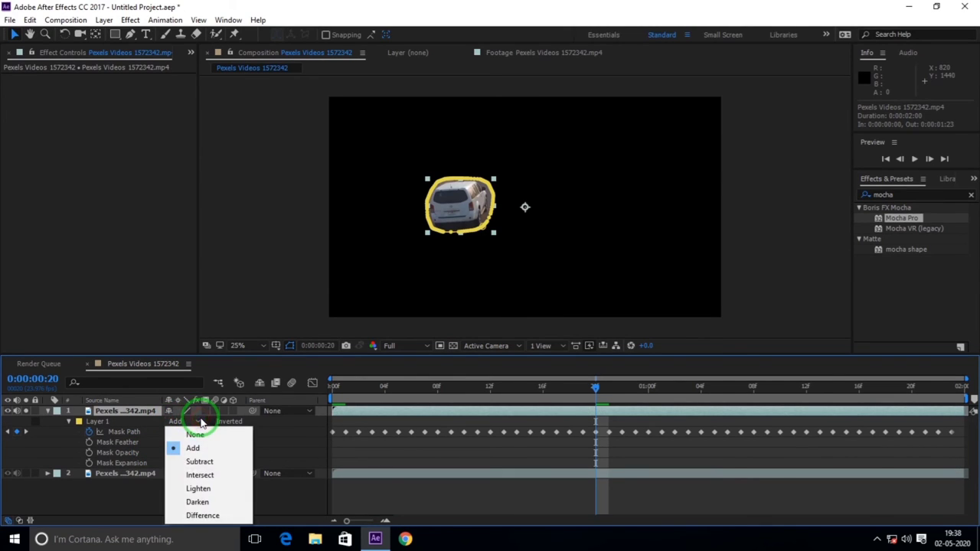
click(201, 463)
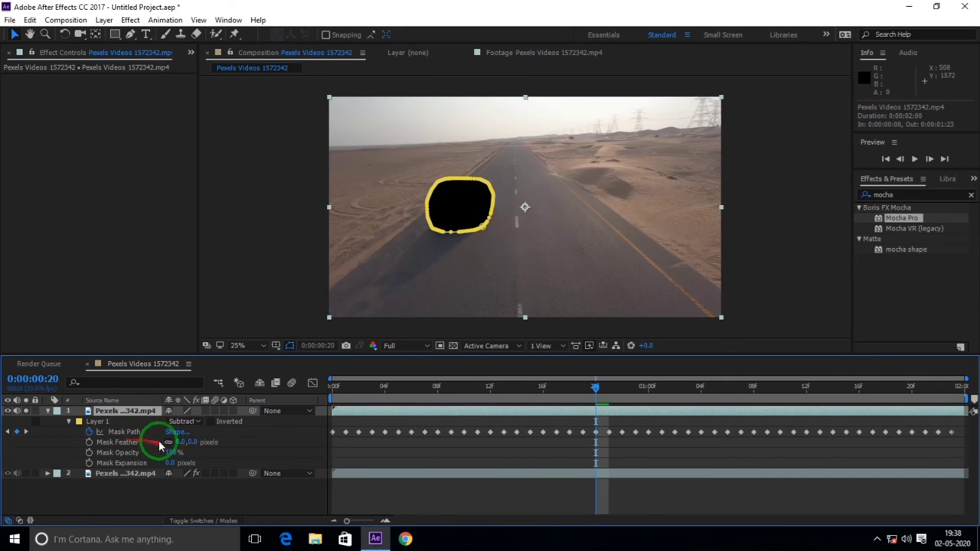
Set the Layer 1 mask's feather to 36 pixels, then collapse the upper clip layer and unsolo it.
drag(193, 446, 202, 443)
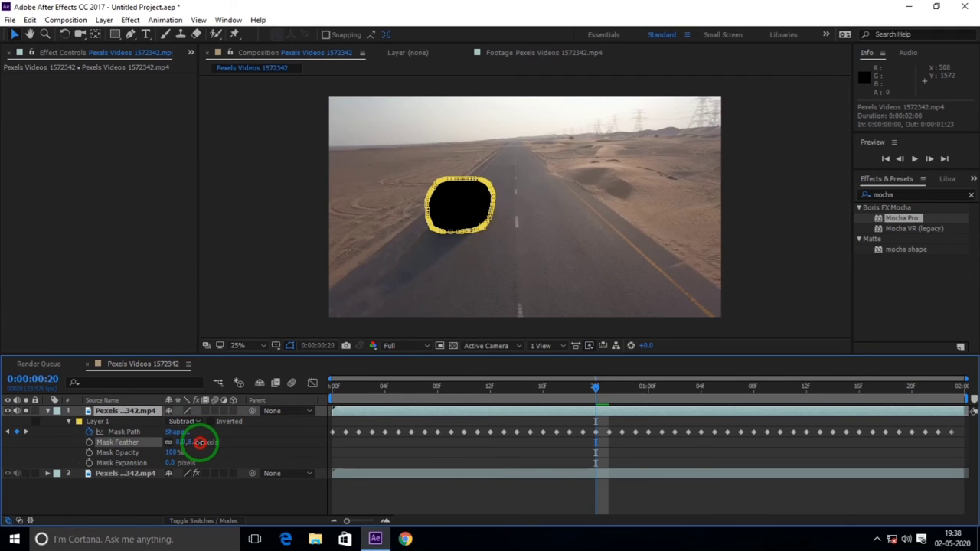
drag(199, 442, 199, 443)
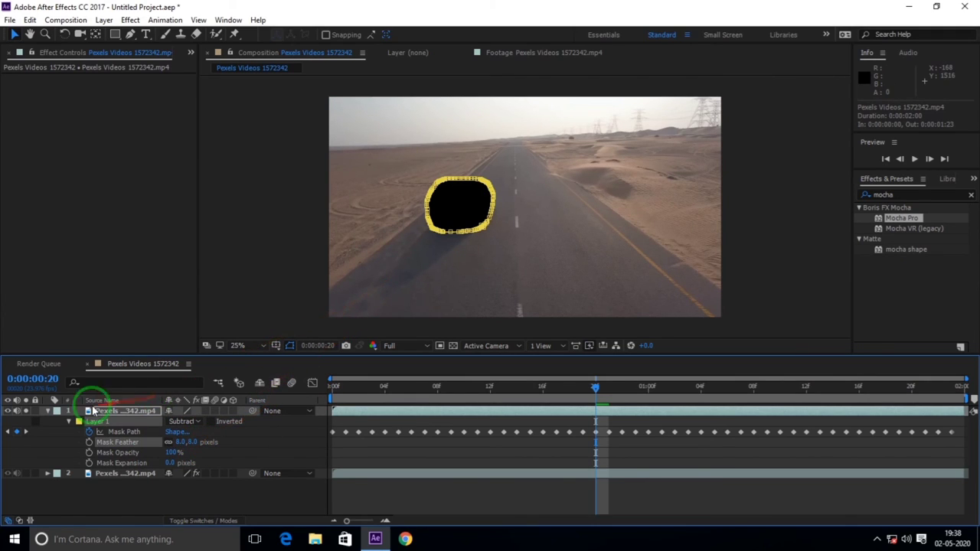
click(107, 474)
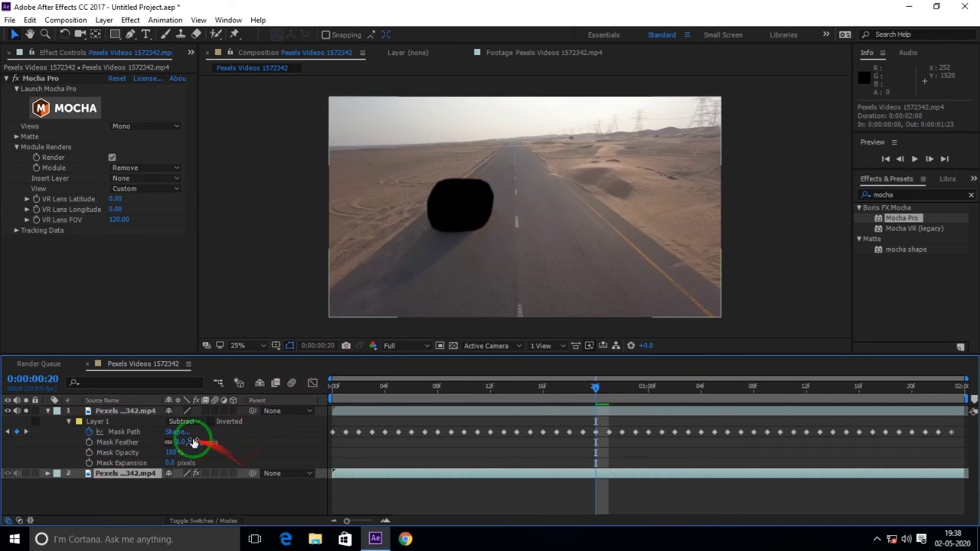
drag(194, 442, 208, 442)
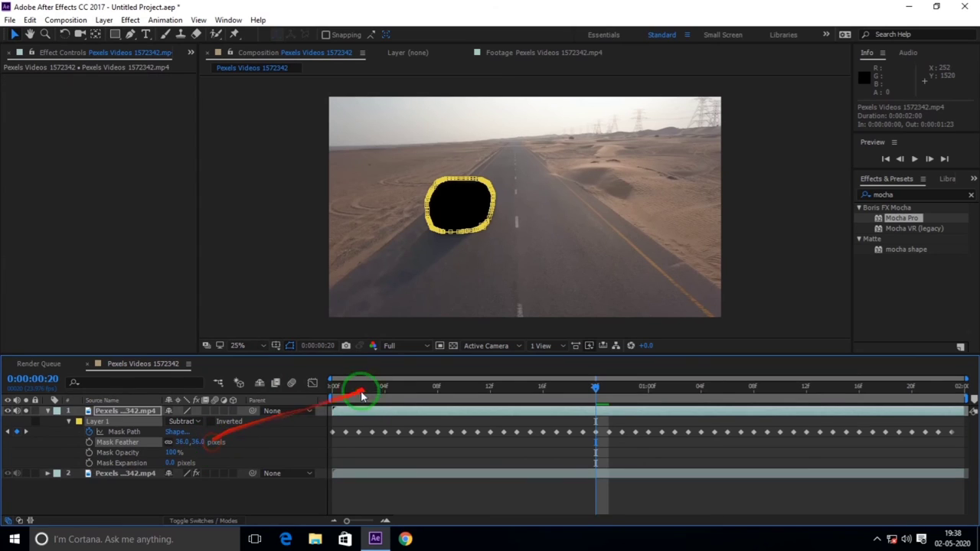
click(145, 482)
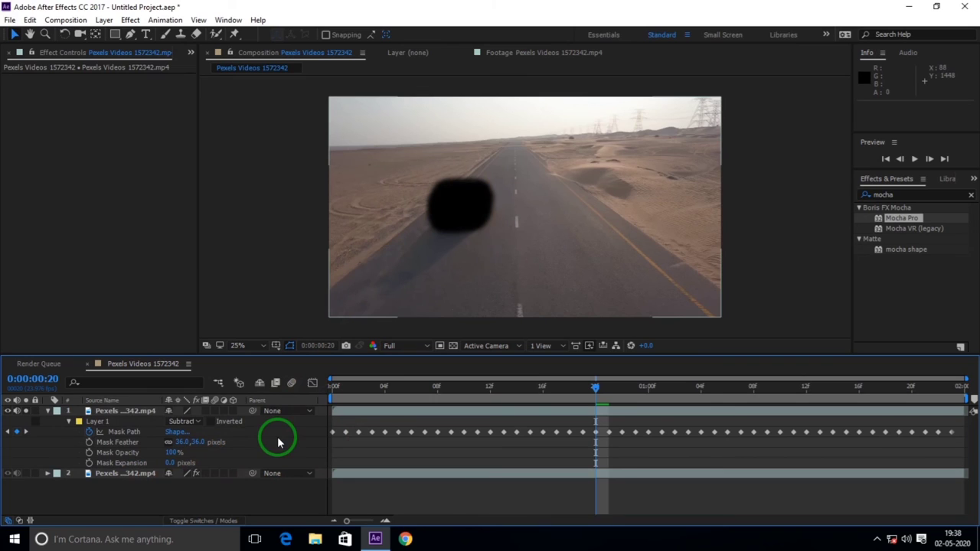
click(48, 412)
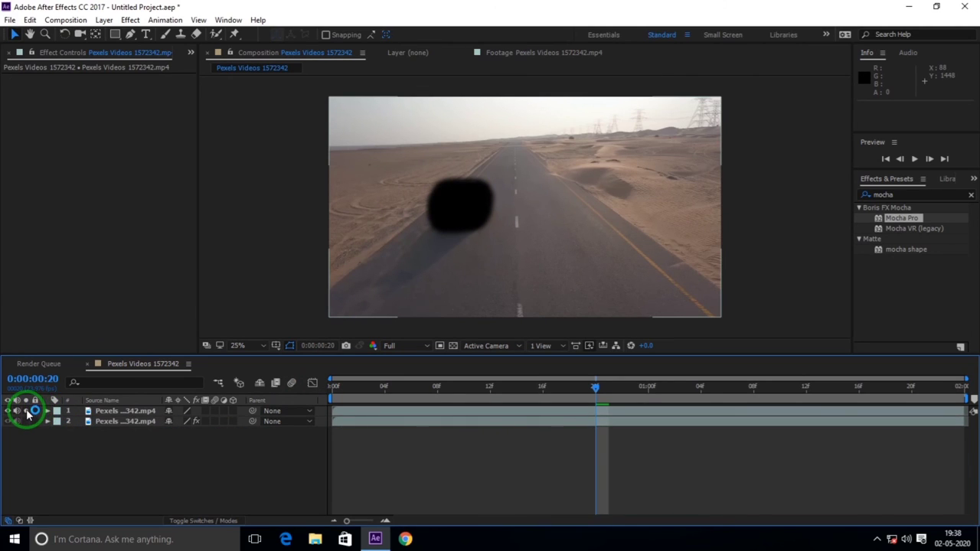
click(27, 412)
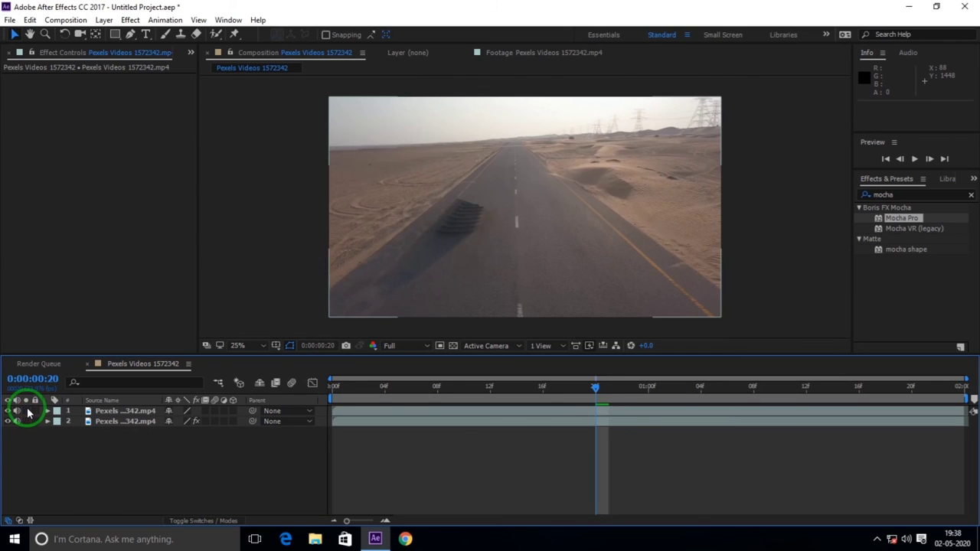
Duplicate the lower clip layer and delete the Mocha Pro effect from the new copy.
click(112, 424)
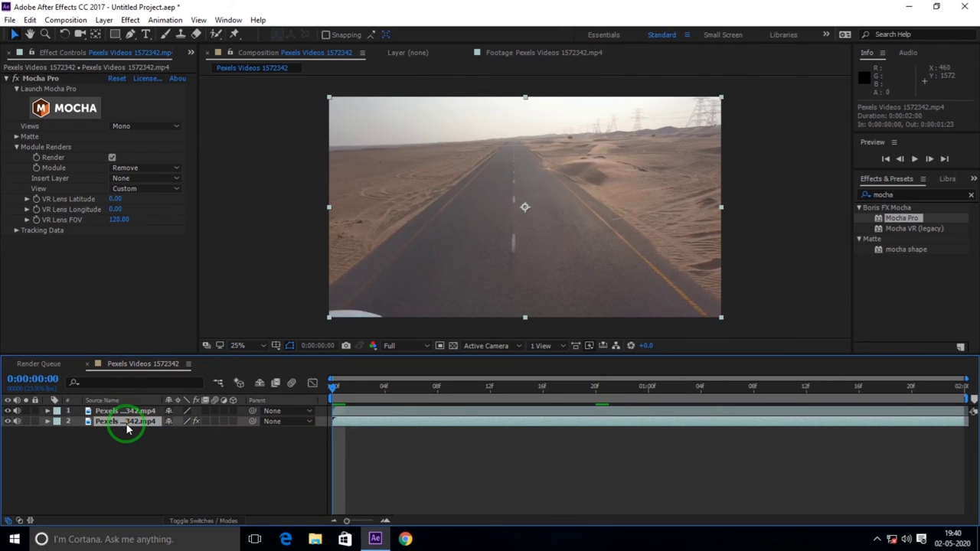
key(ctrl+d)
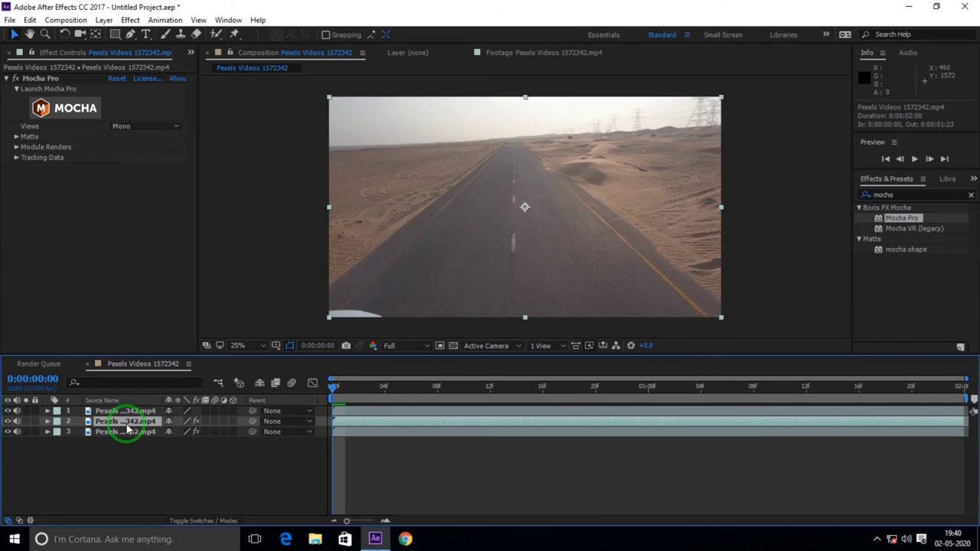
click(42, 79)
key(Delete)
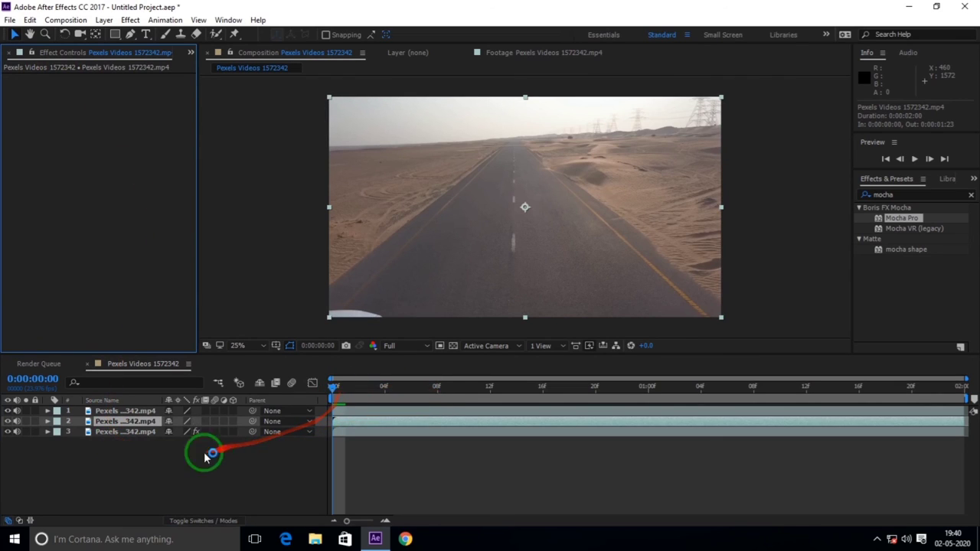
Freeze the middle clip layer on the frame at 0:00:00:00 and check it on its own by soloing it briefly.
right_click(133, 425)
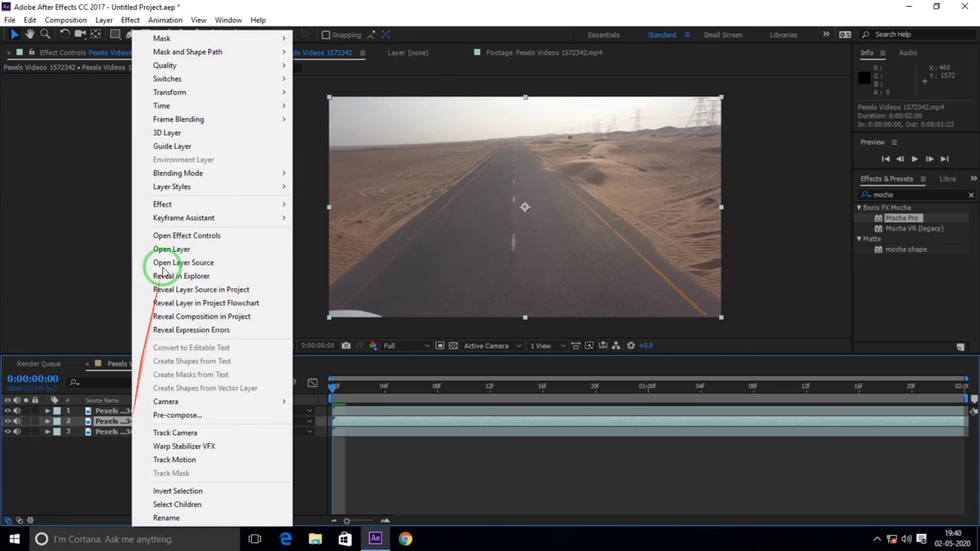
click(176, 107)
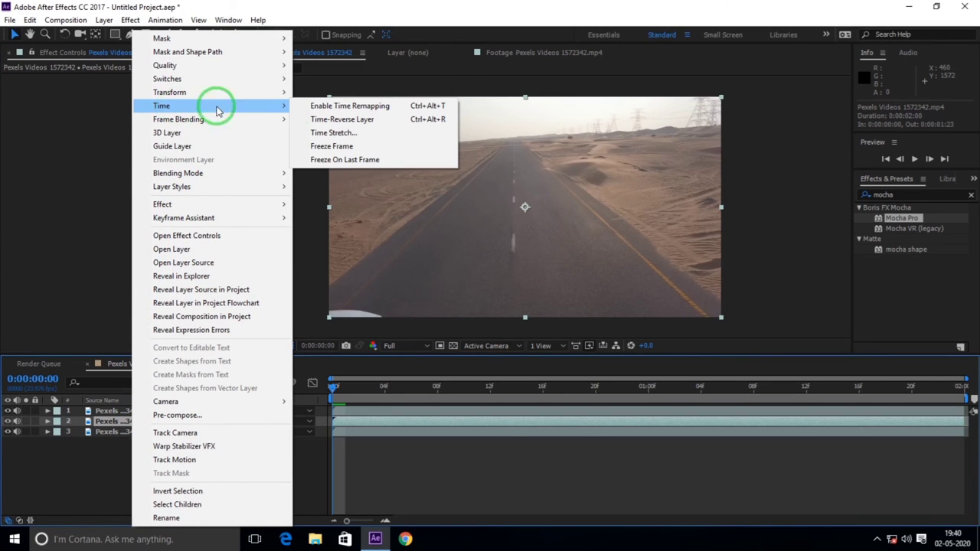
click(351, 147)
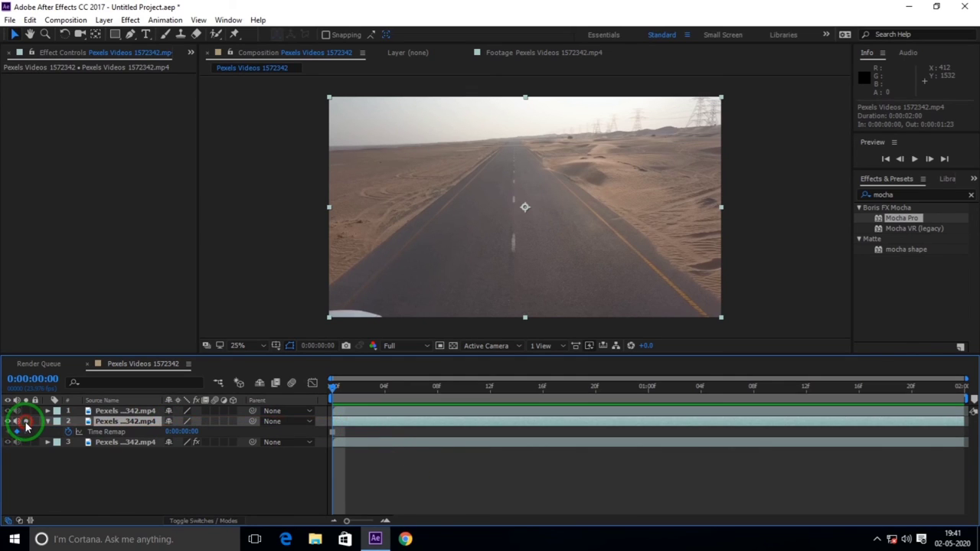
drag(334, 386, 14, 427)
click(25, 426)
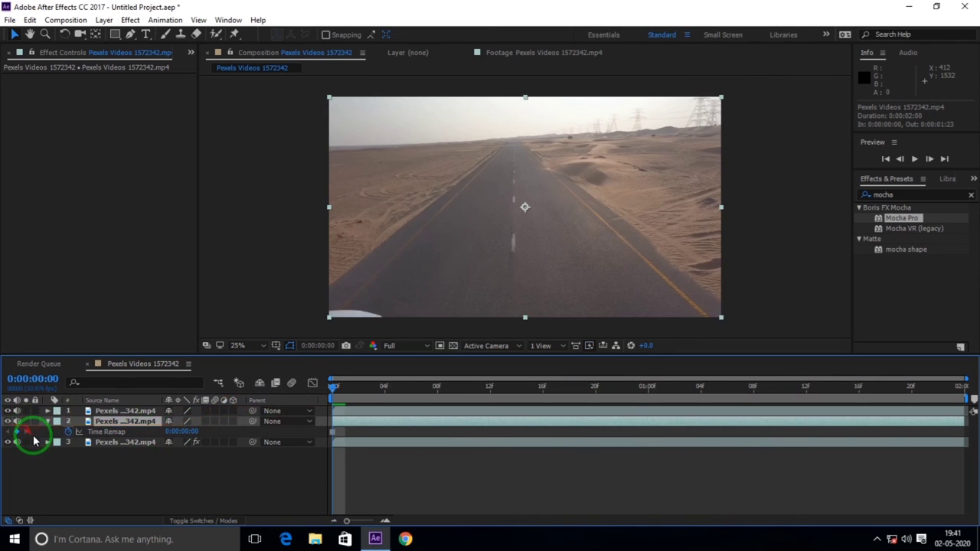
Scrub the composition to 0:00:00:09 and play the full preview to check the masked clip over the frozen layer.
click(119, 421)
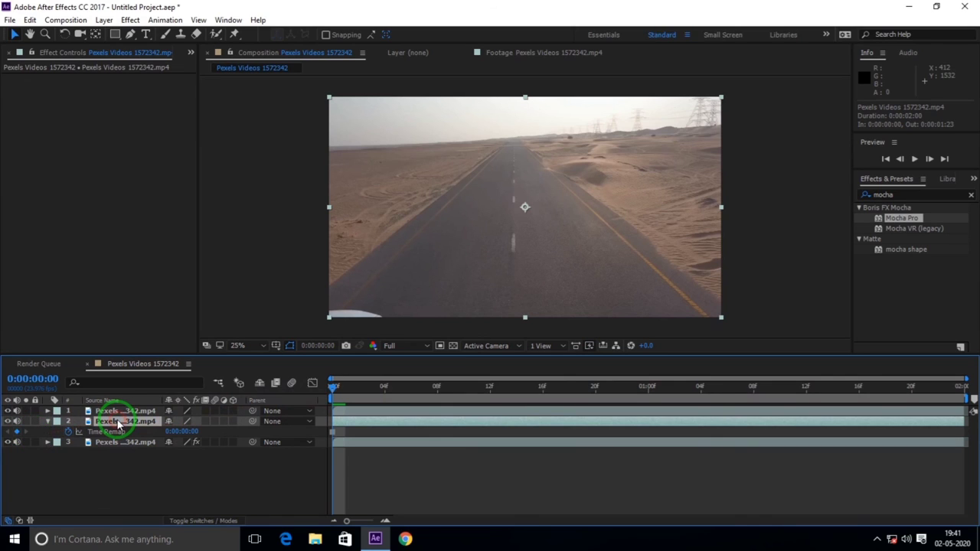
click(404, 419)
click(334, 388)
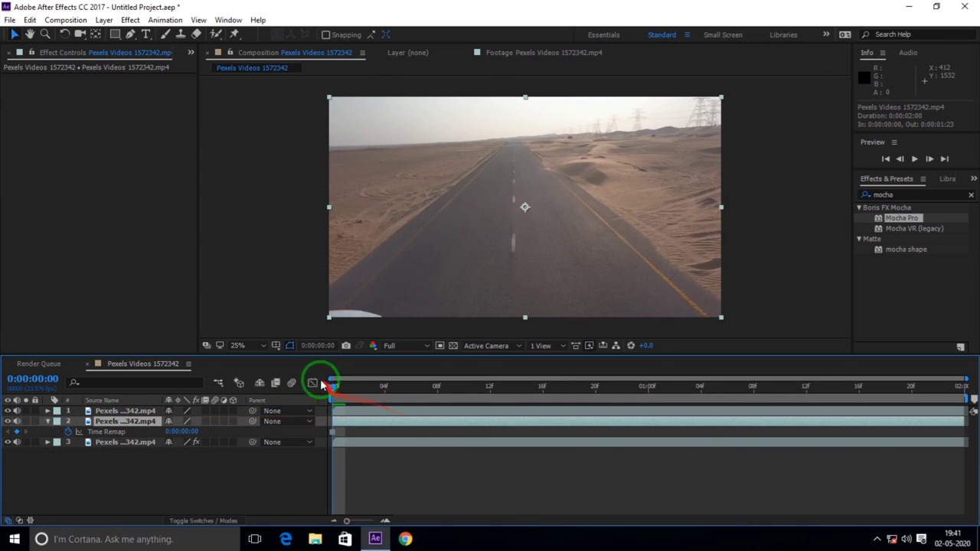
drag(343, 388, 452, 388)
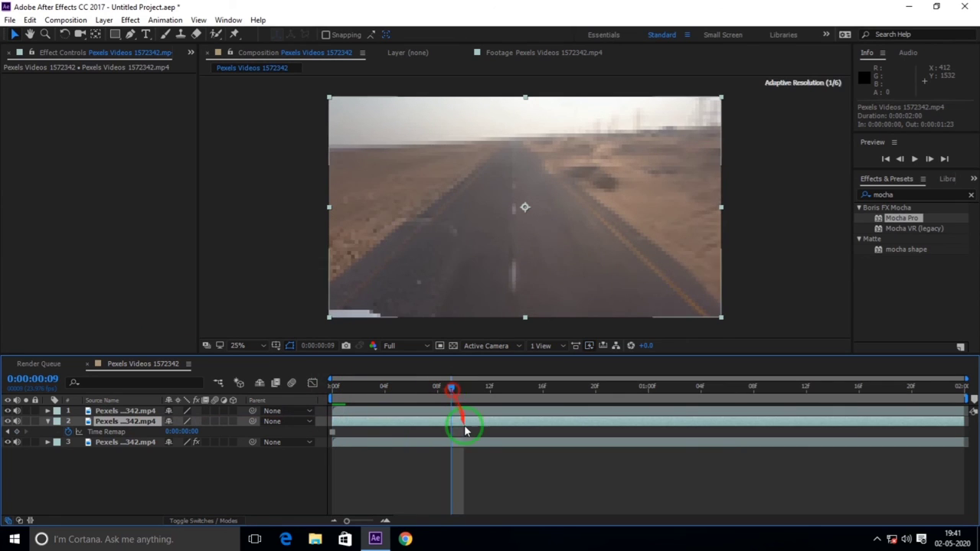
click(525, 468)
click(917, 159)
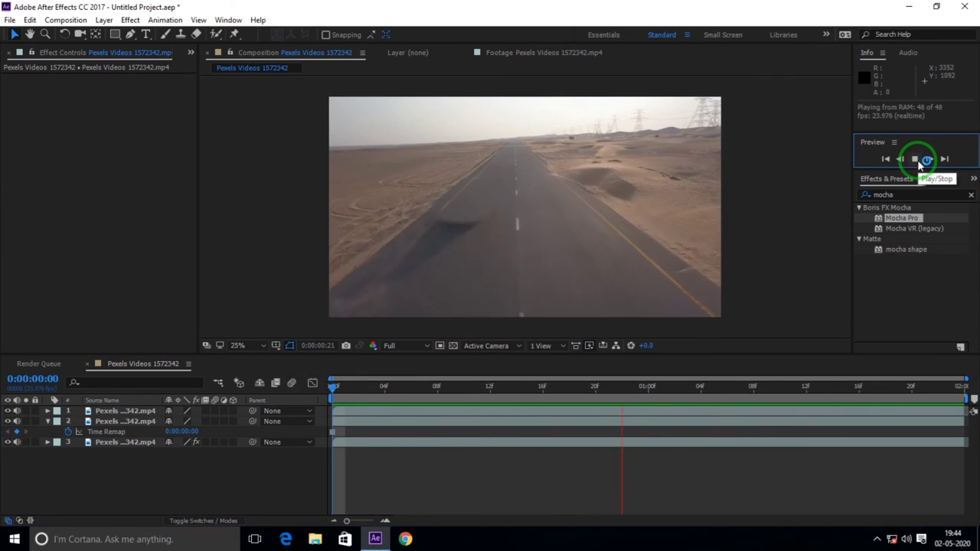